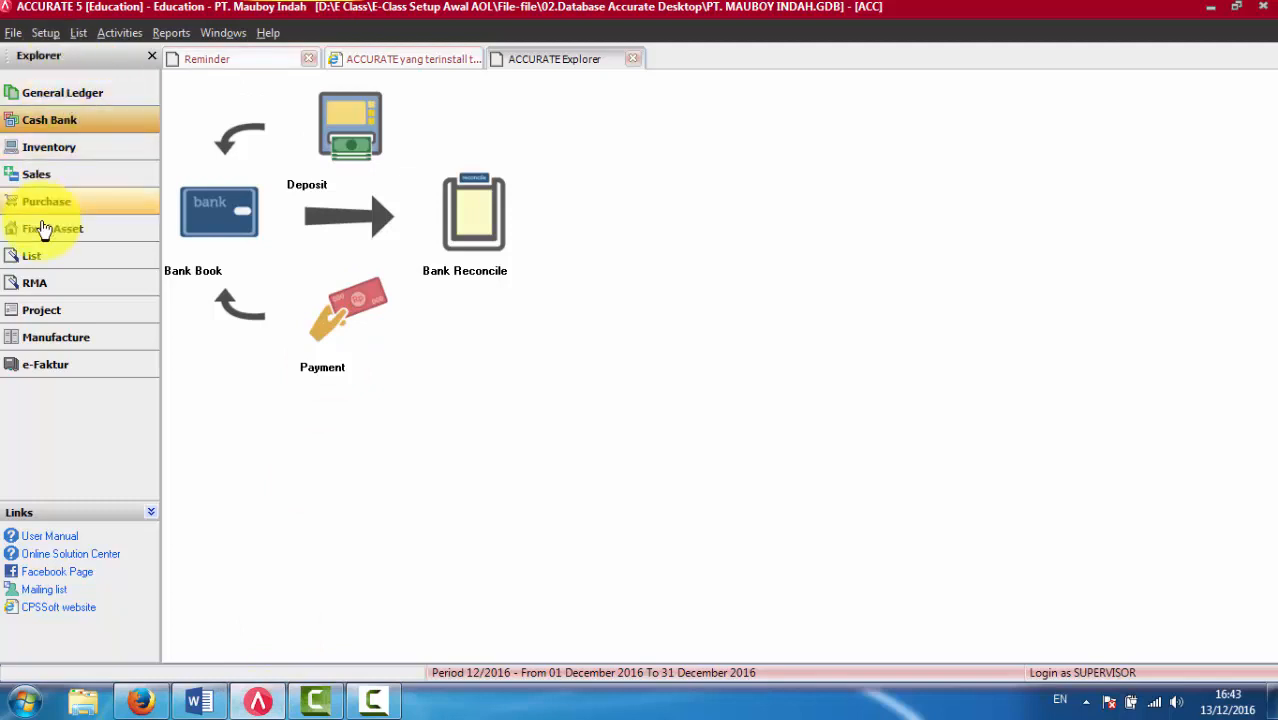
- Examine the terms, contacts, notes and custom fields of vendor Other Cash Vendor IDR, then close the record without saving
left_click(76, 34)
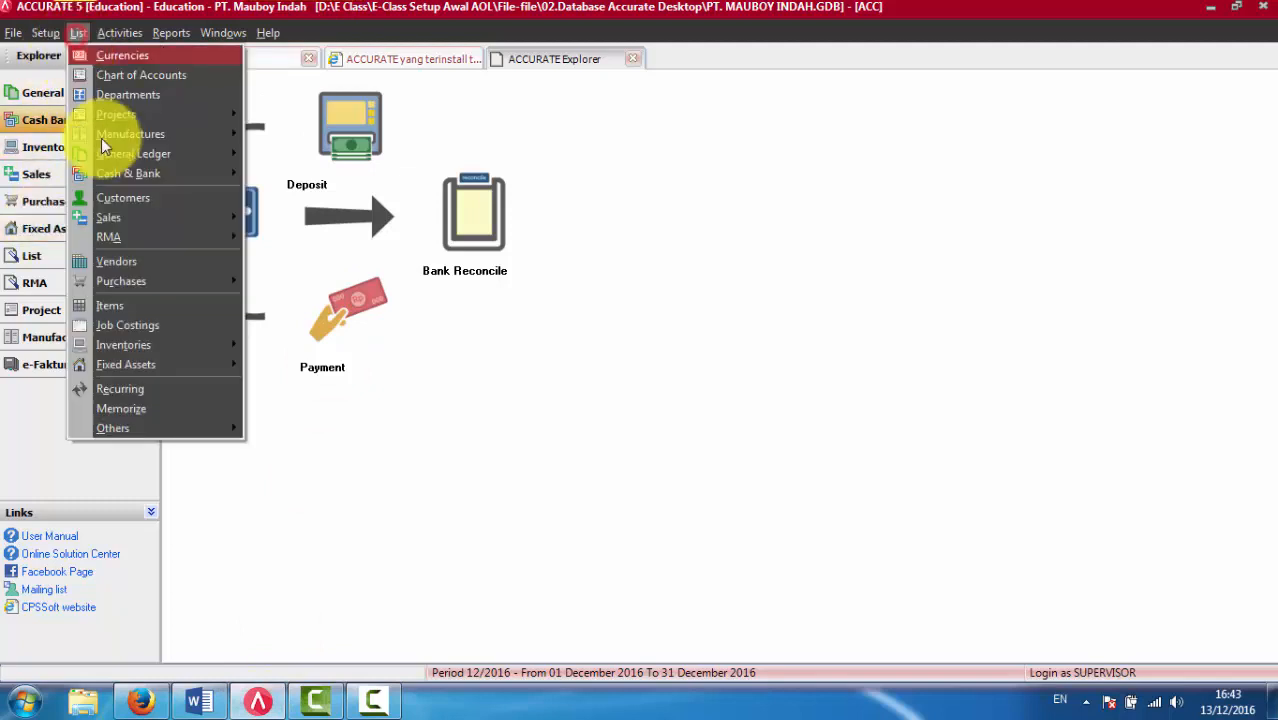
left_click(126, 263)
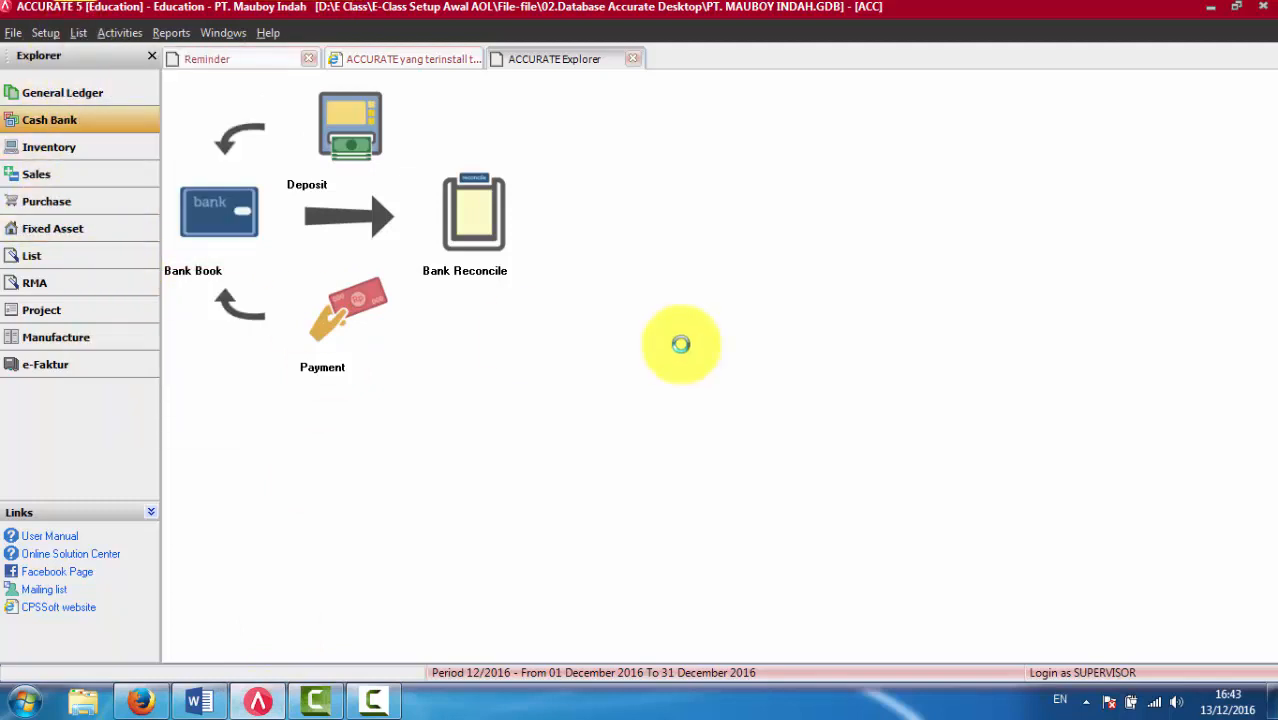
left_click(400, 145)
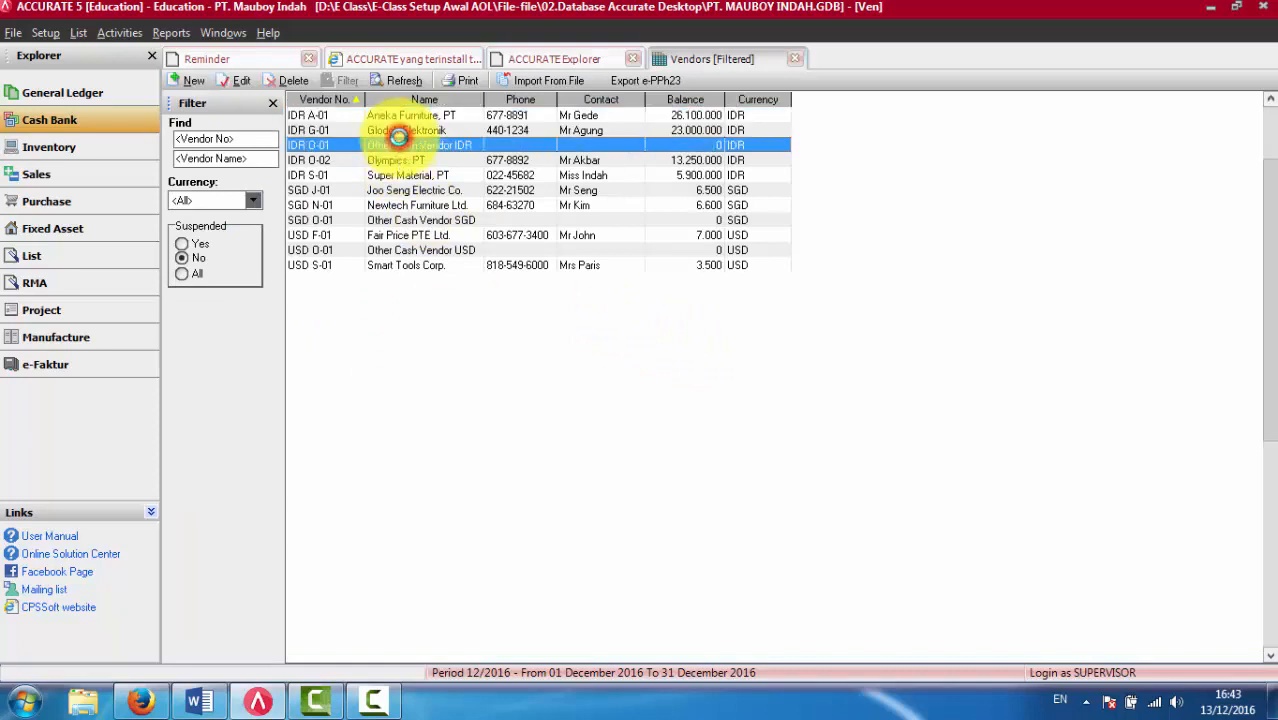
double_click(398, 140)
left_click(266, 88)
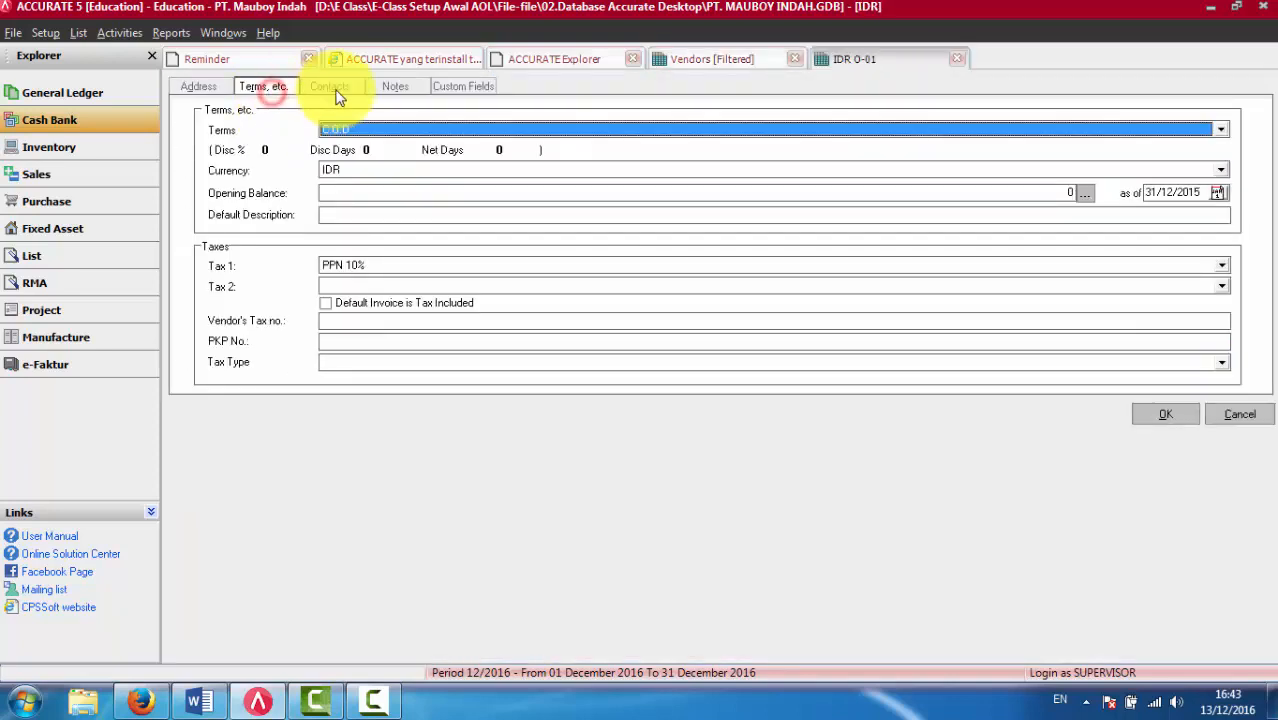
left_click(334, 88)
left_click(393, 86)
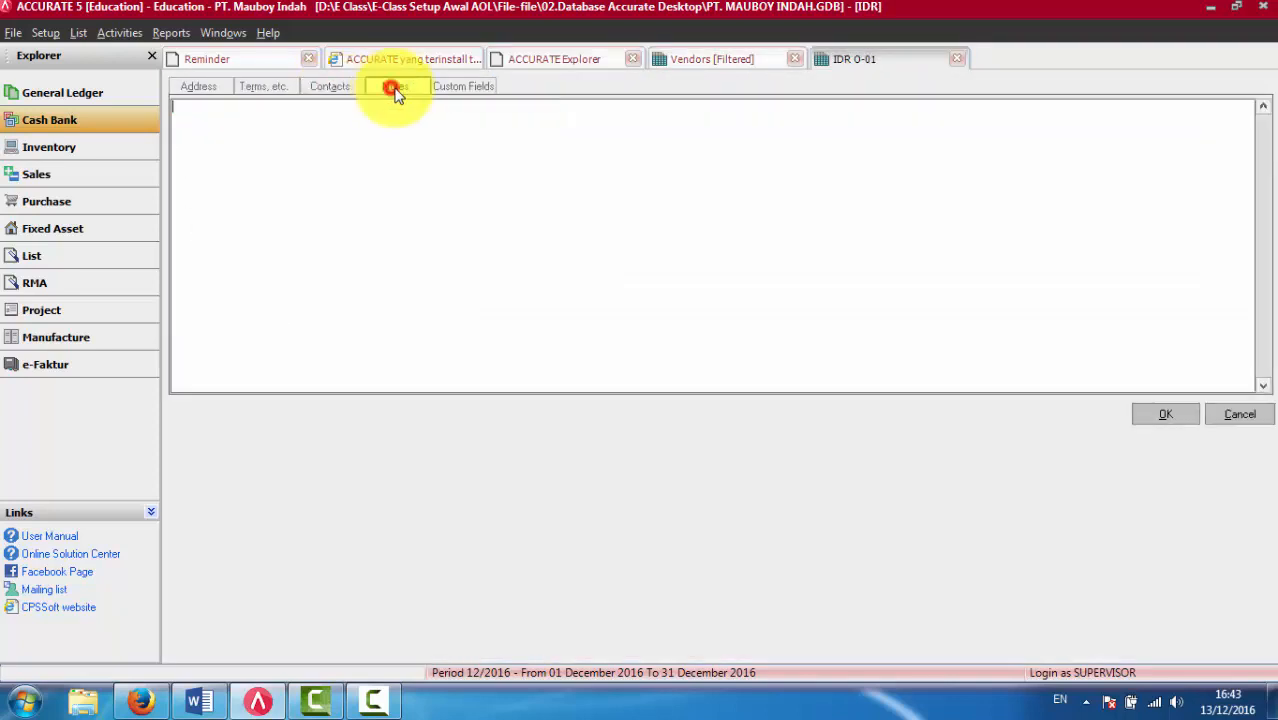
left_click(459, 87)
left_click(1238, 414)
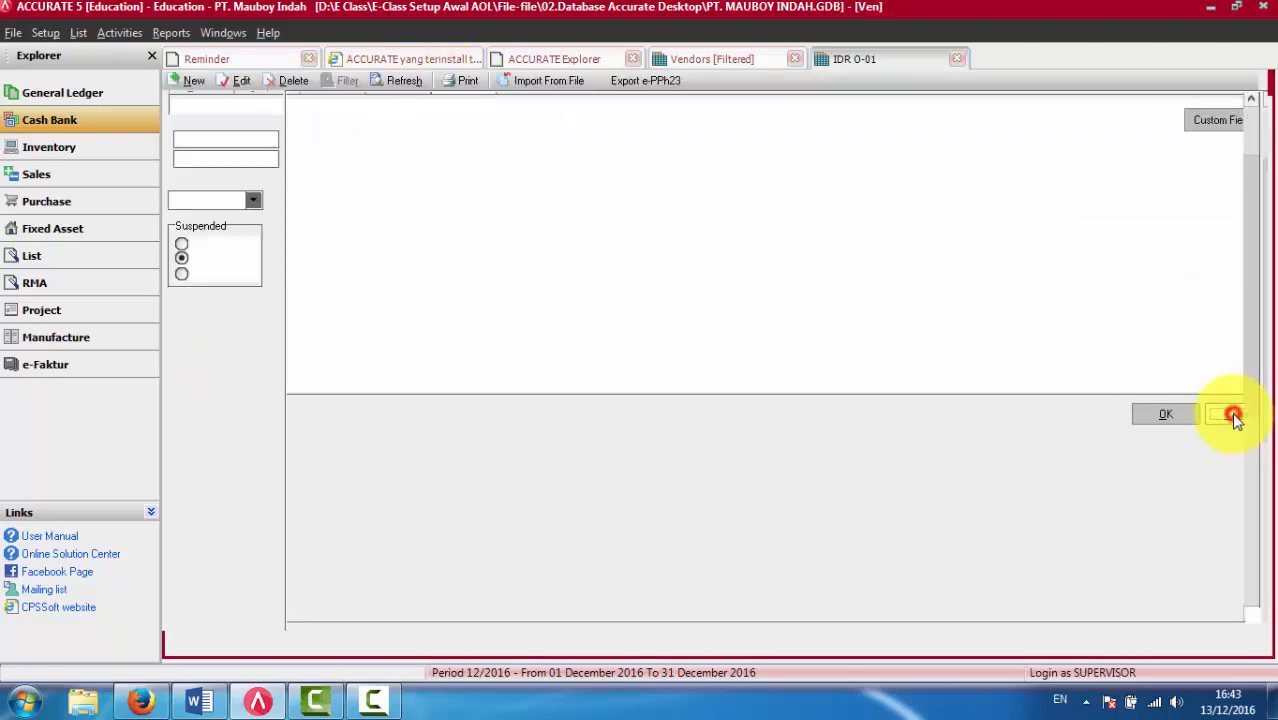
- Switch to Accurate Online in Firefox and display the list of supplier categories (Kategori Pemasok)
left_click(124, 706)
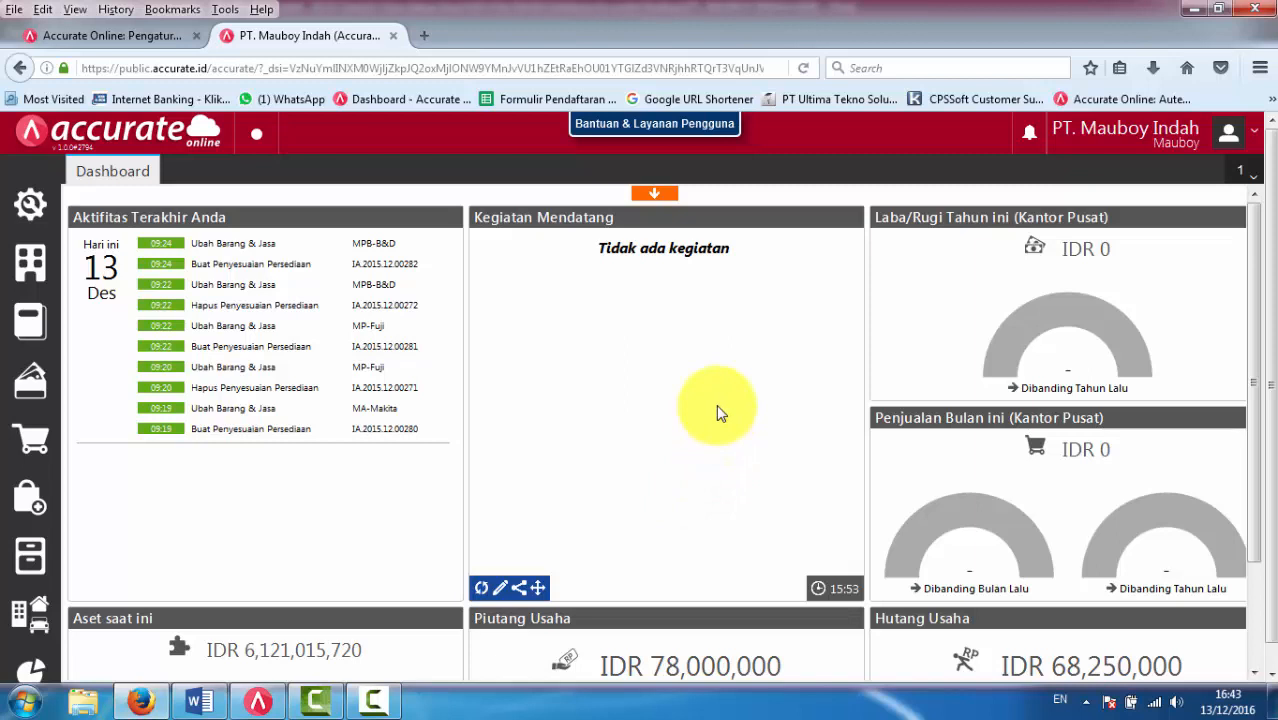
left_click(31, 505)
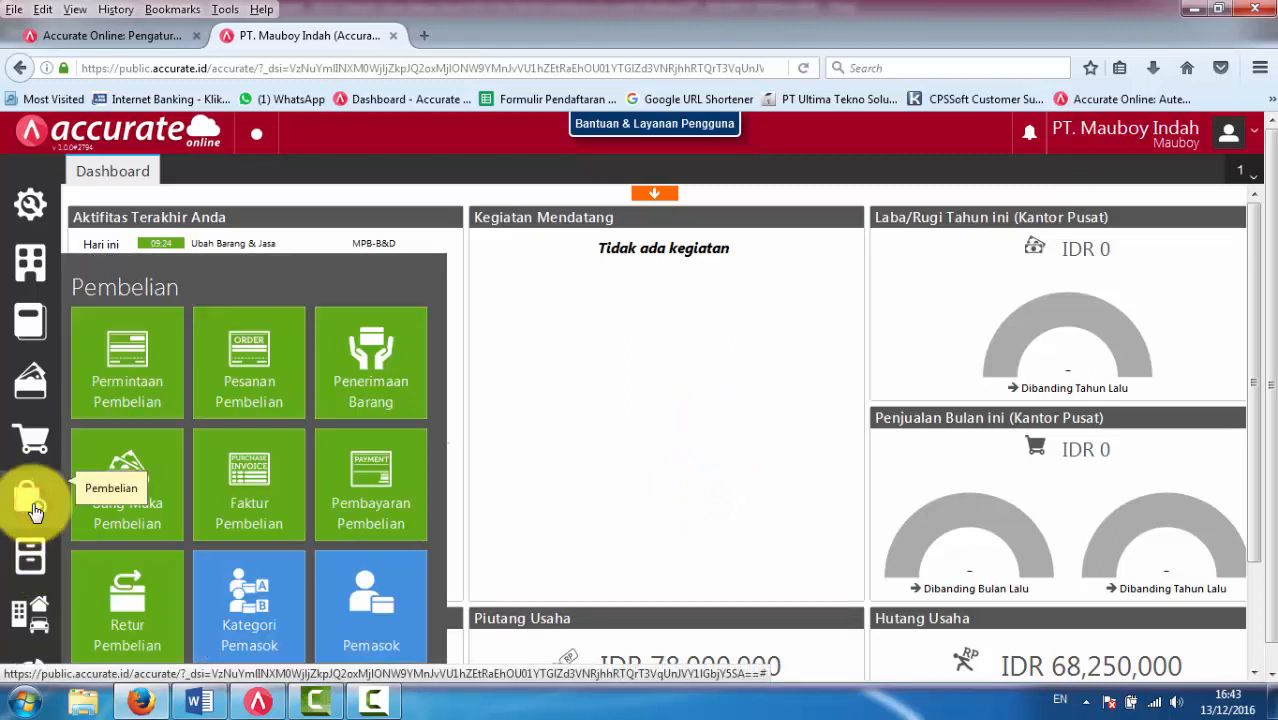
left_click(263, 588)
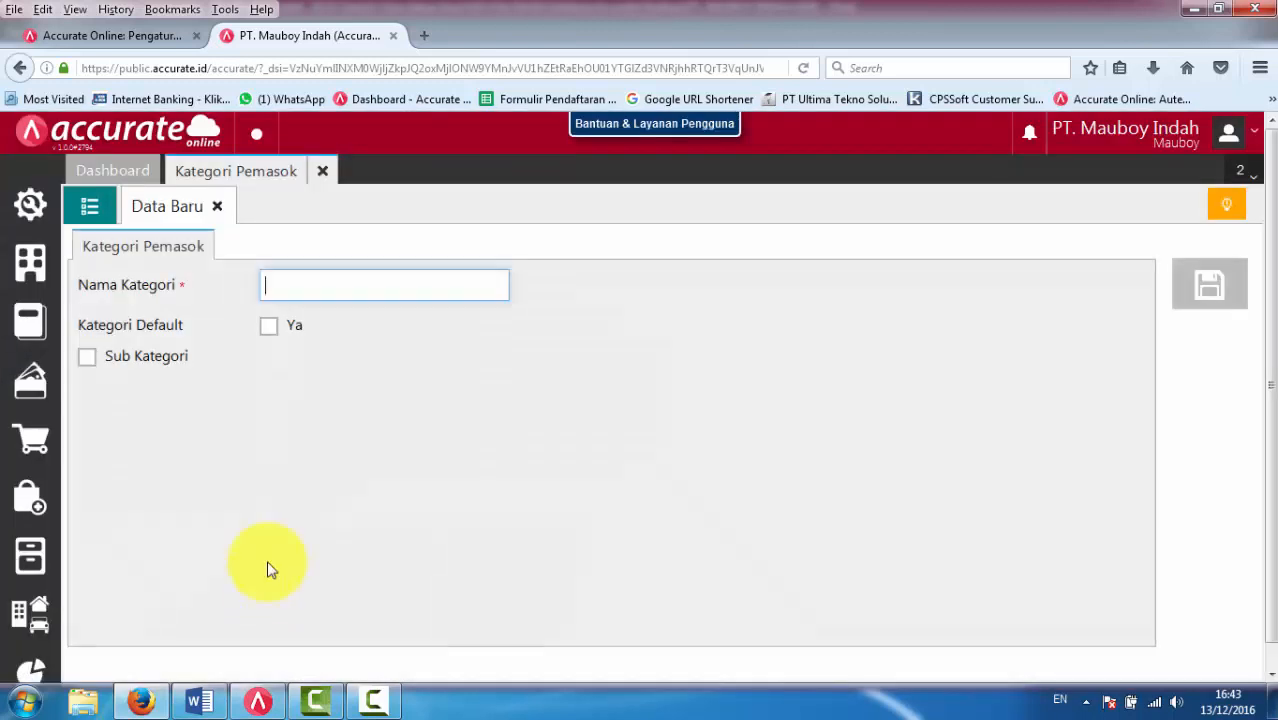
left_click(90, 206)
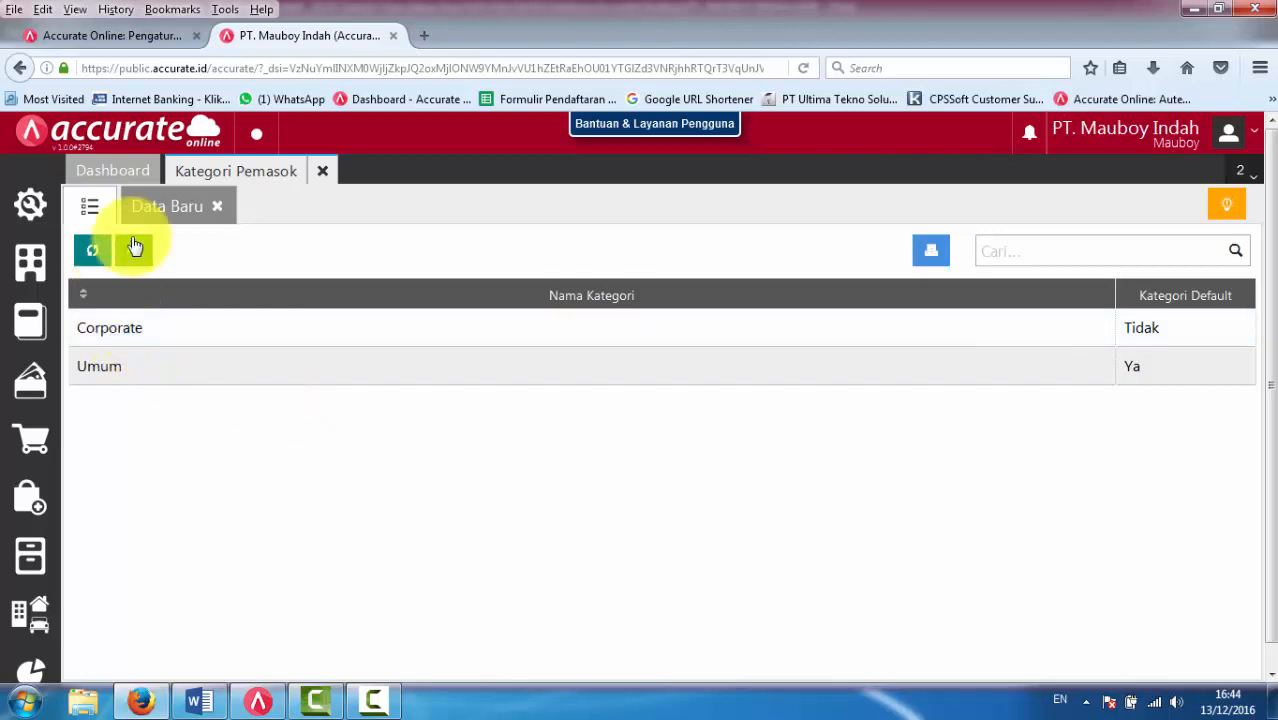
- Create and save a new supplier category named "Pemasok Dlm Negeri", returning to the category list
left_click(164, 212)
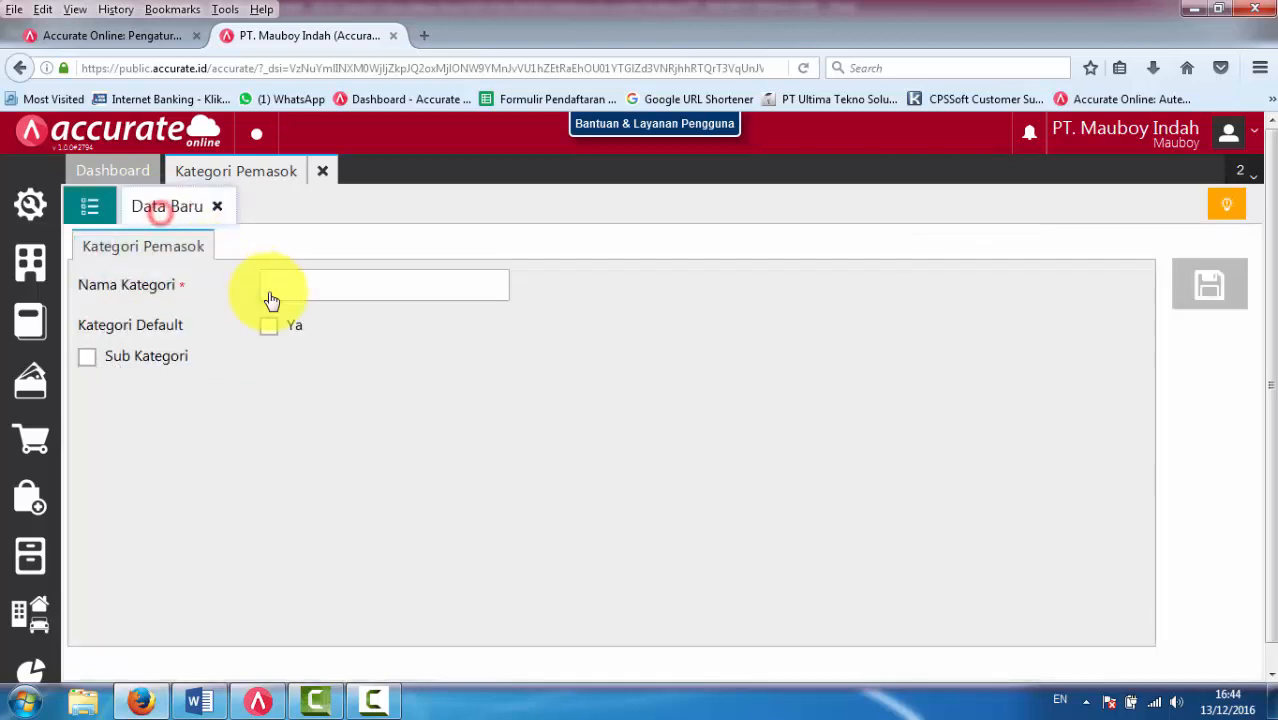
left_click(310, 289)
type("Pemasok Dlm Neg")
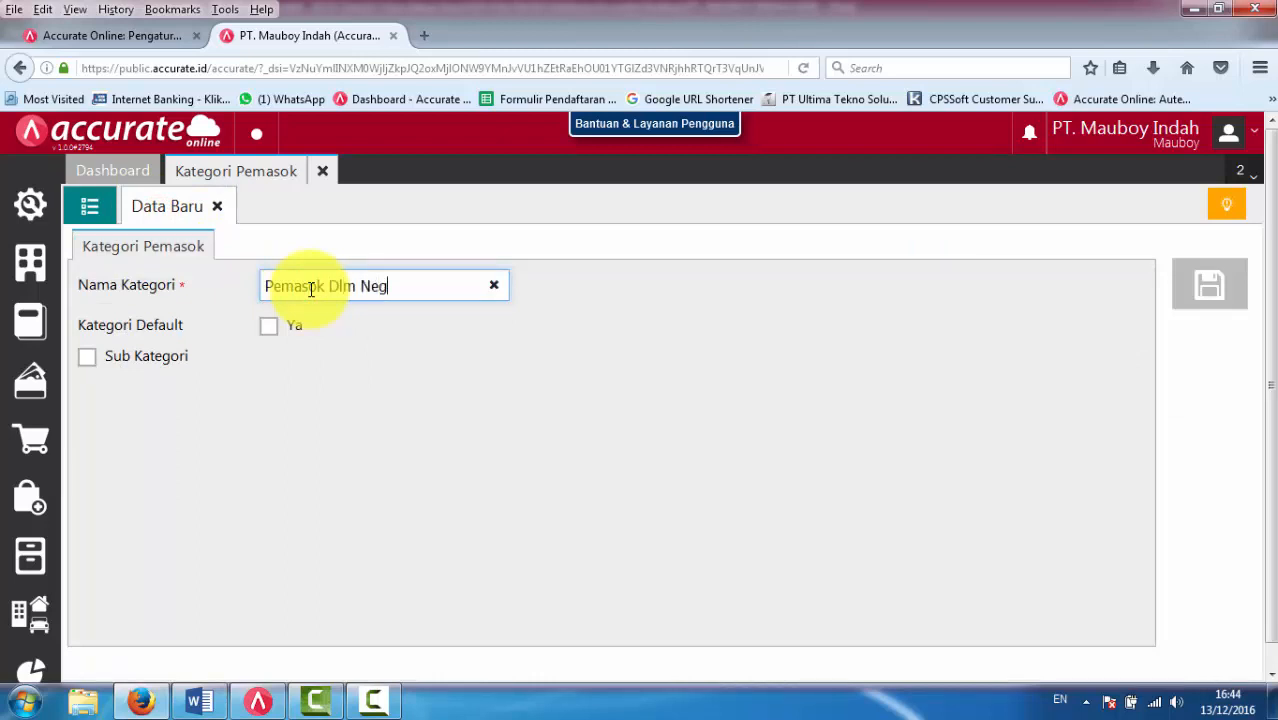
type("eri")
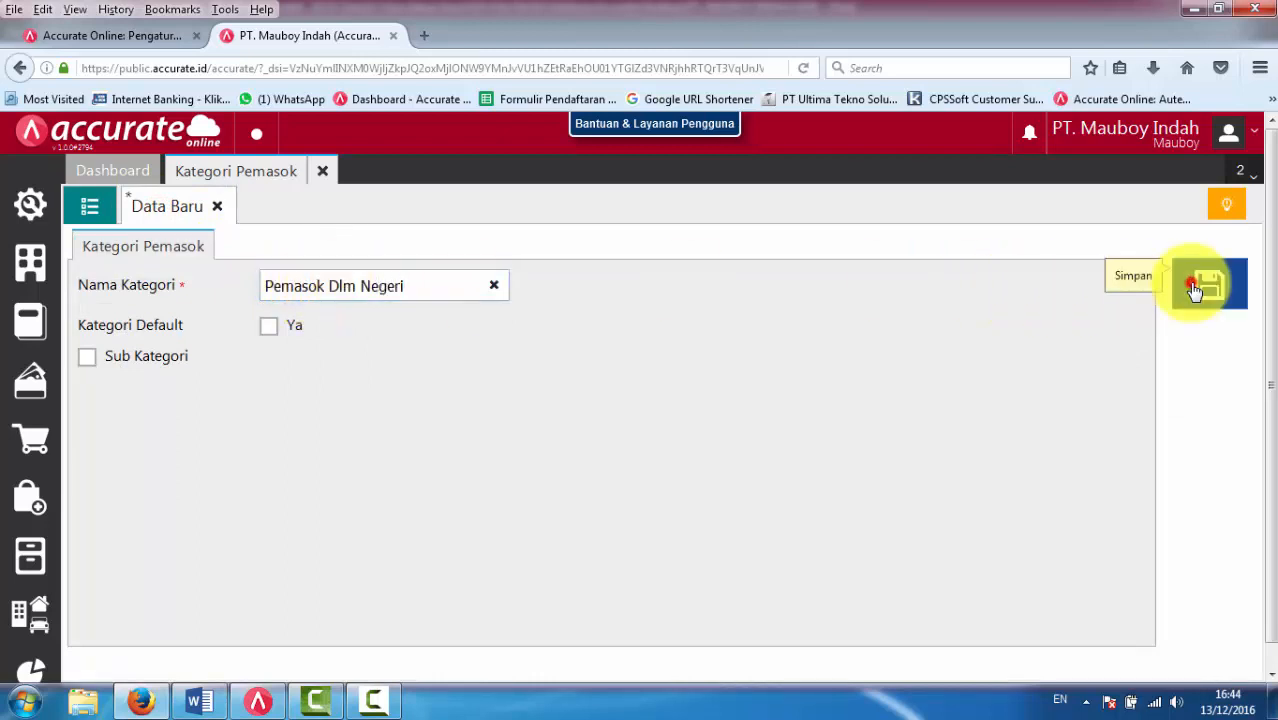
left_click(1205, 285)
left_click(88, 210)
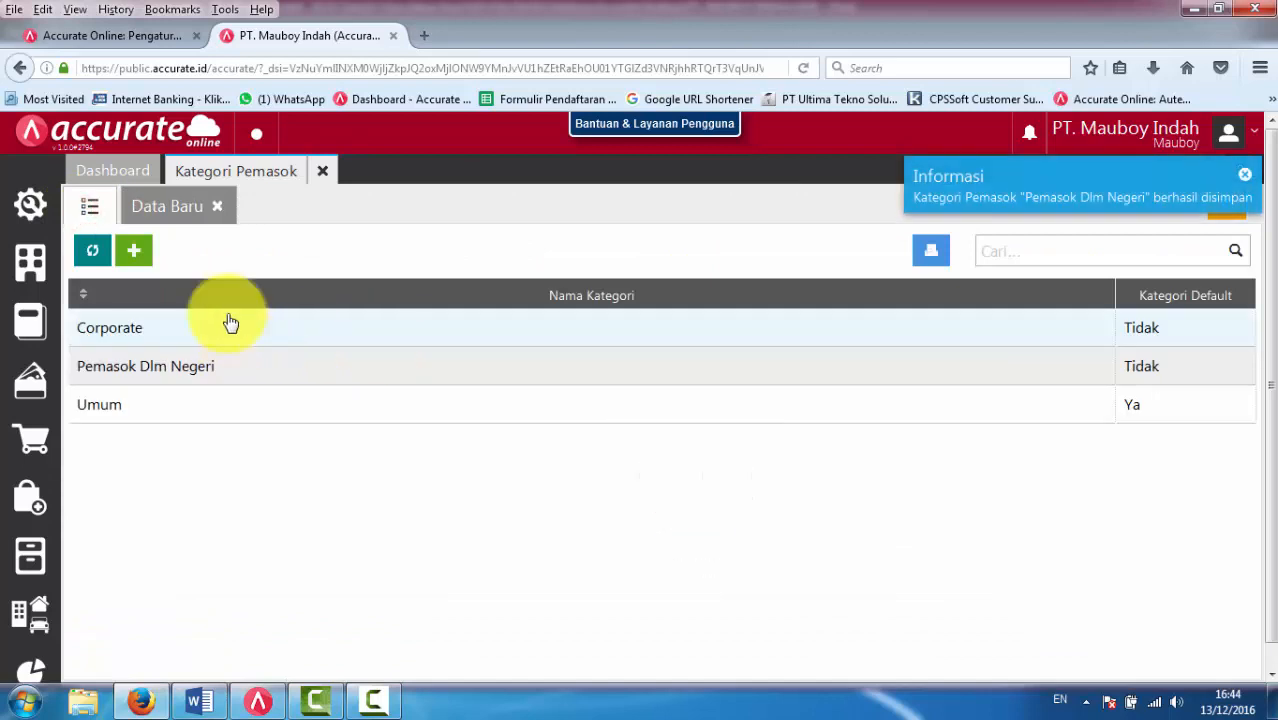
- Create and save a new supplier category named "Pemasok Luar Negeri", returning to the category list
left_click(162, 212)
left_click(271, 288)
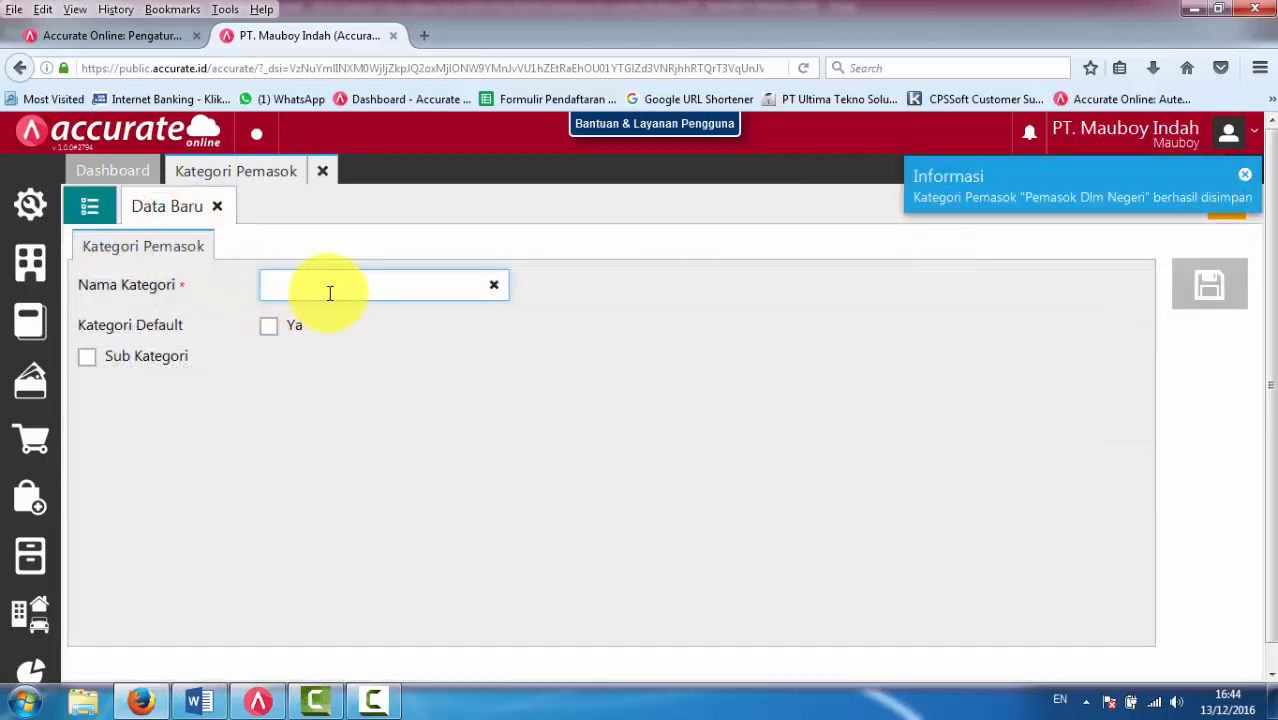
type("Pemasok Luar")
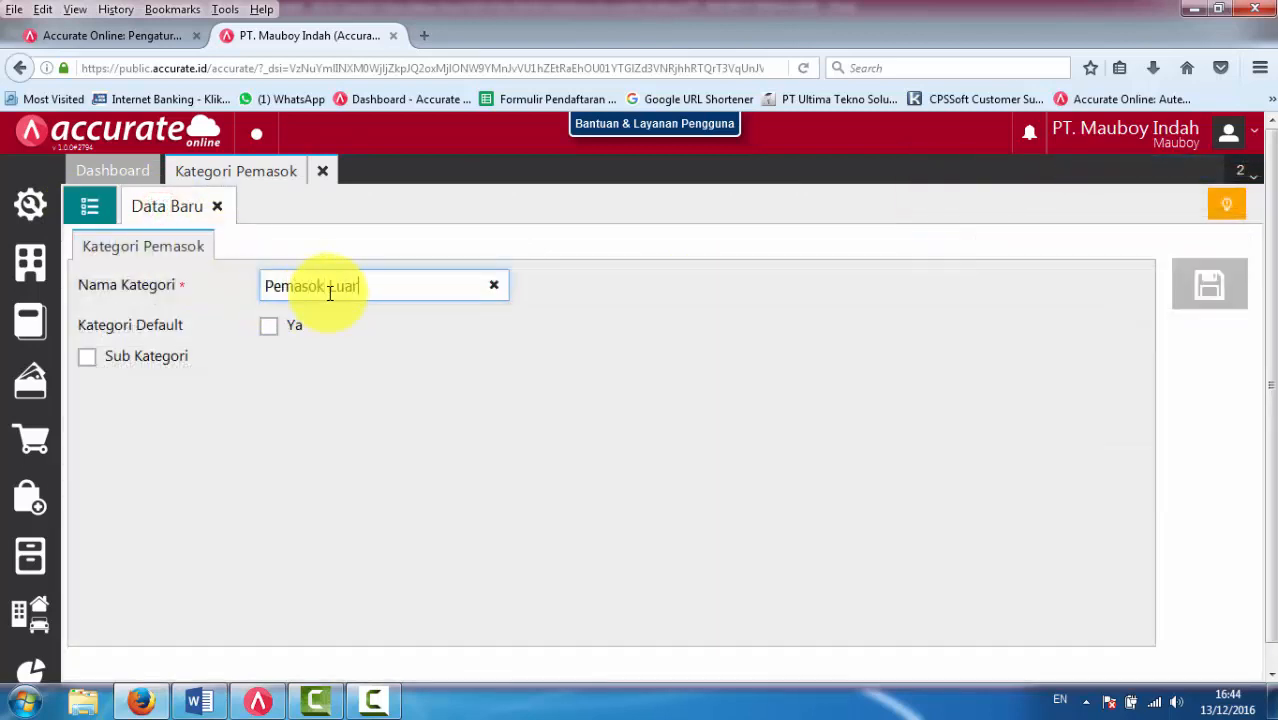
type(" Negeri")
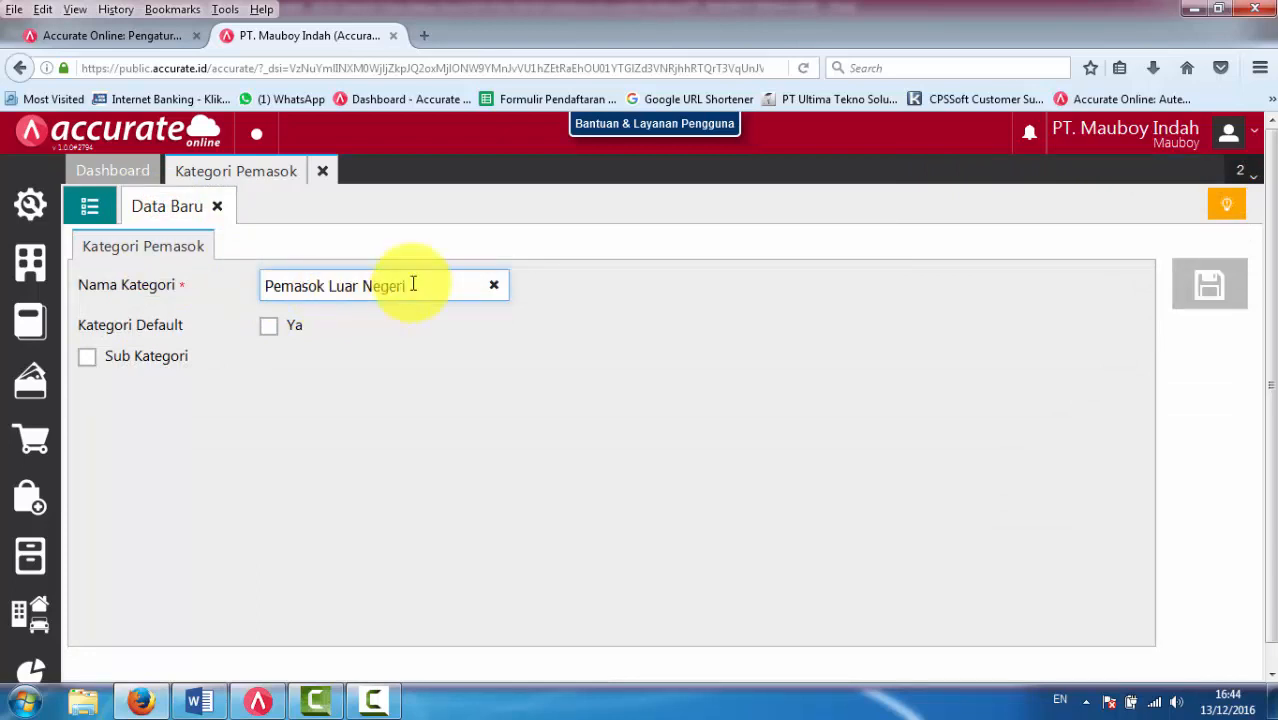
left_click(1210, 287)
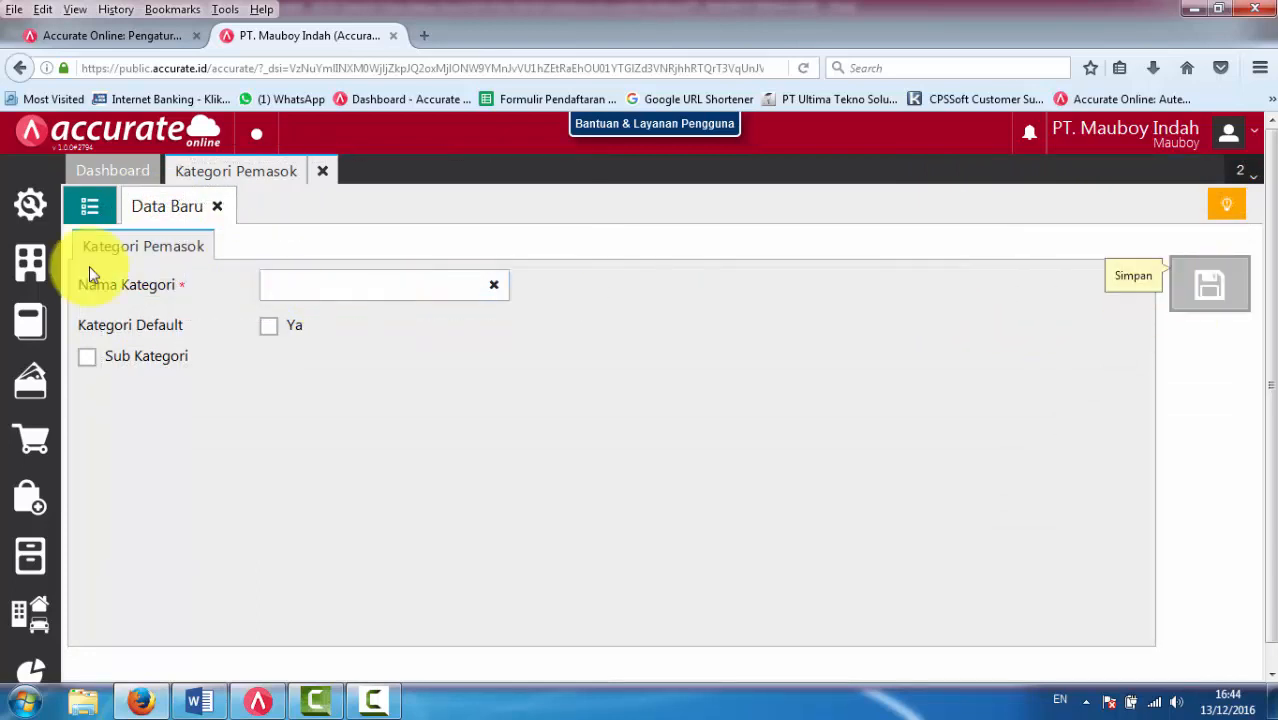
left_click(89, 208)
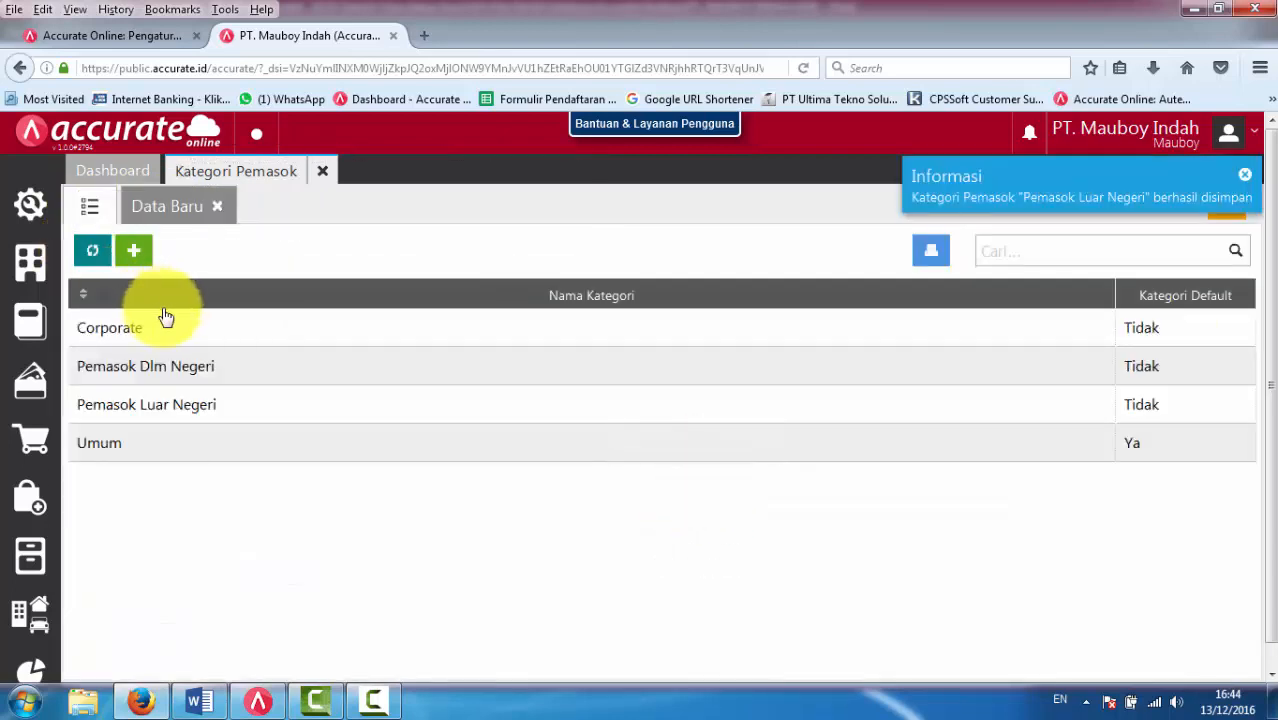
- Rename the supplier category Corporate as "Corporate Luar Negeri" and save it, returning to the category list
left_click(119, 337)
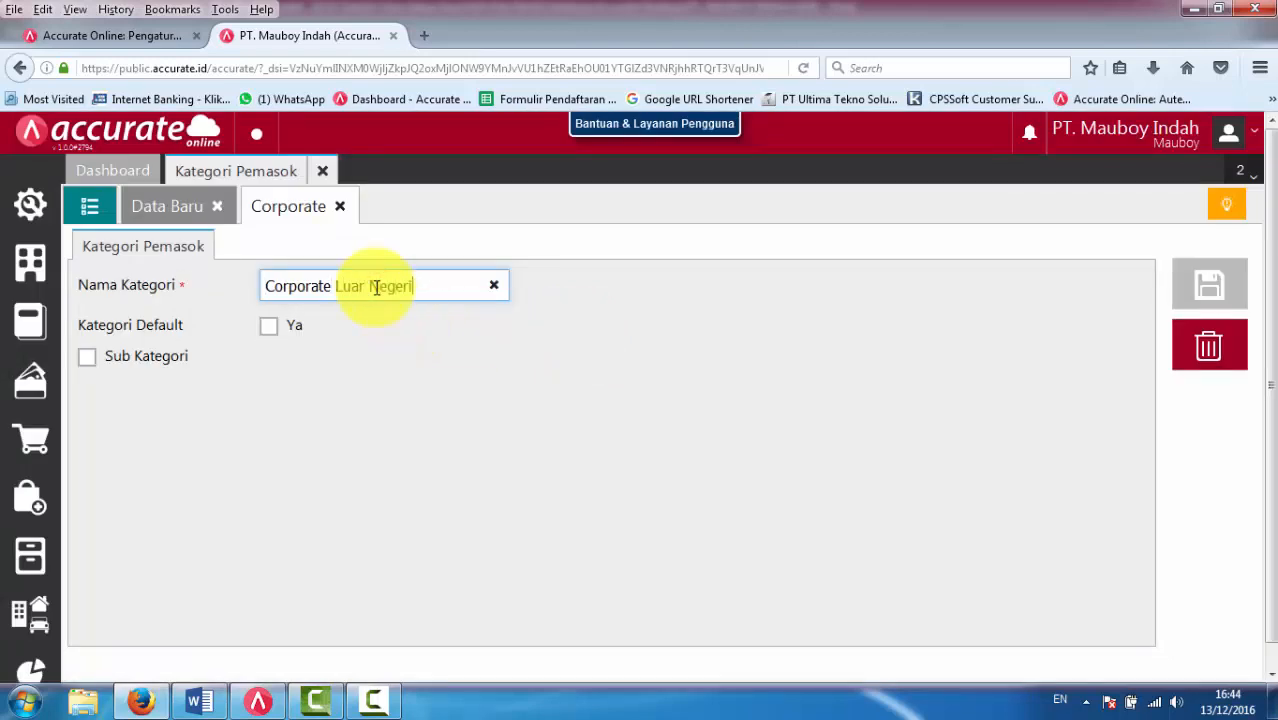
left_click(1220, 287)
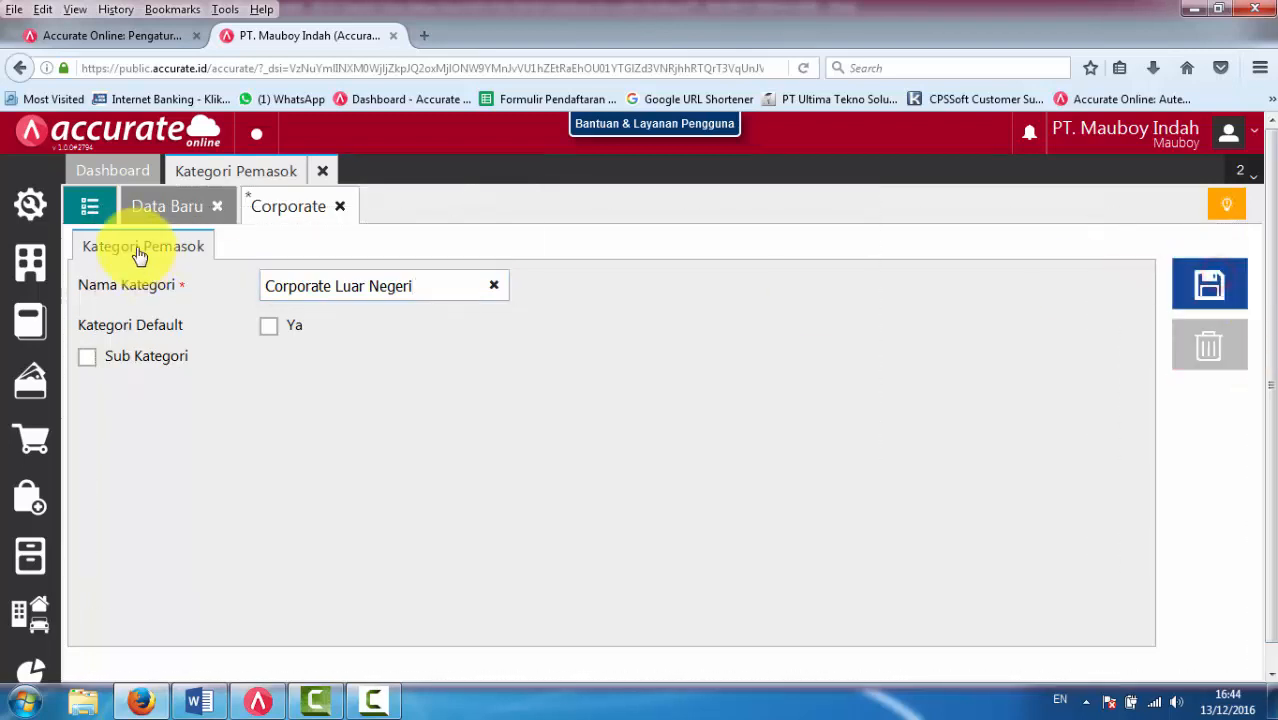
left_click(90, 206)
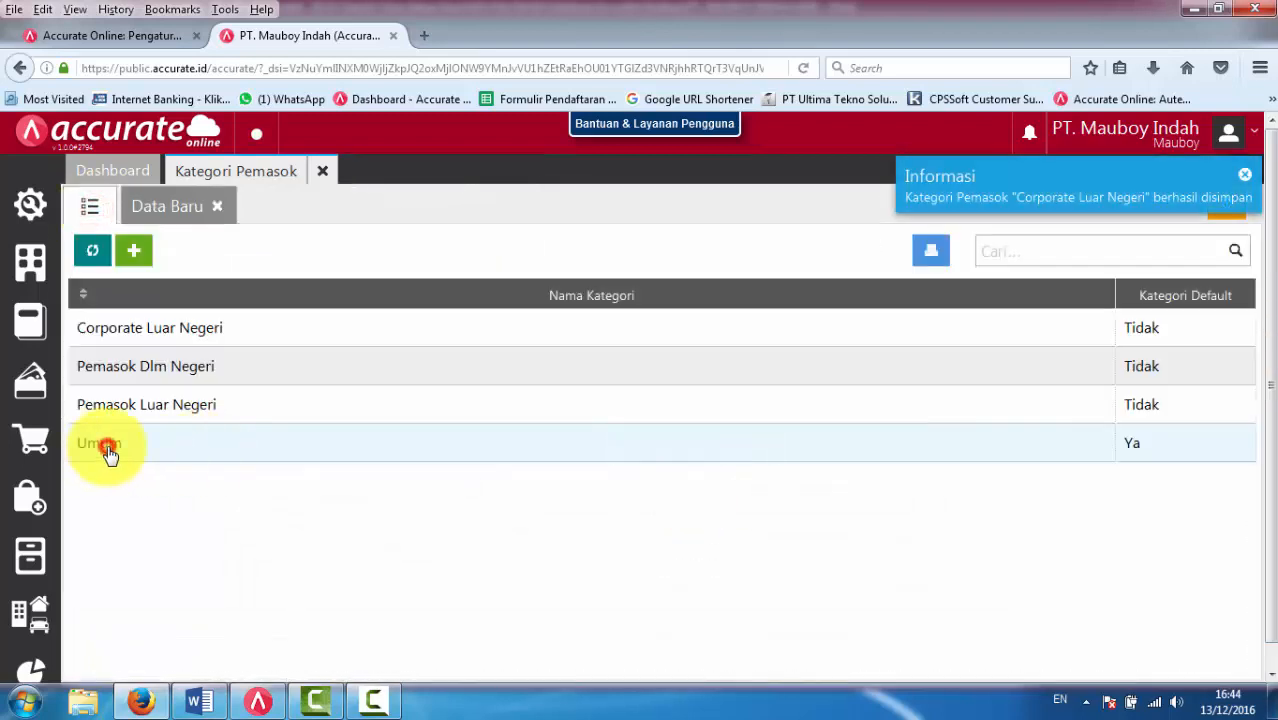
- Rename the supplier category Umum as "Umum Luar Negeri" and save it, returning to the category list
left_click(108, 452)
left_click(342, 290)
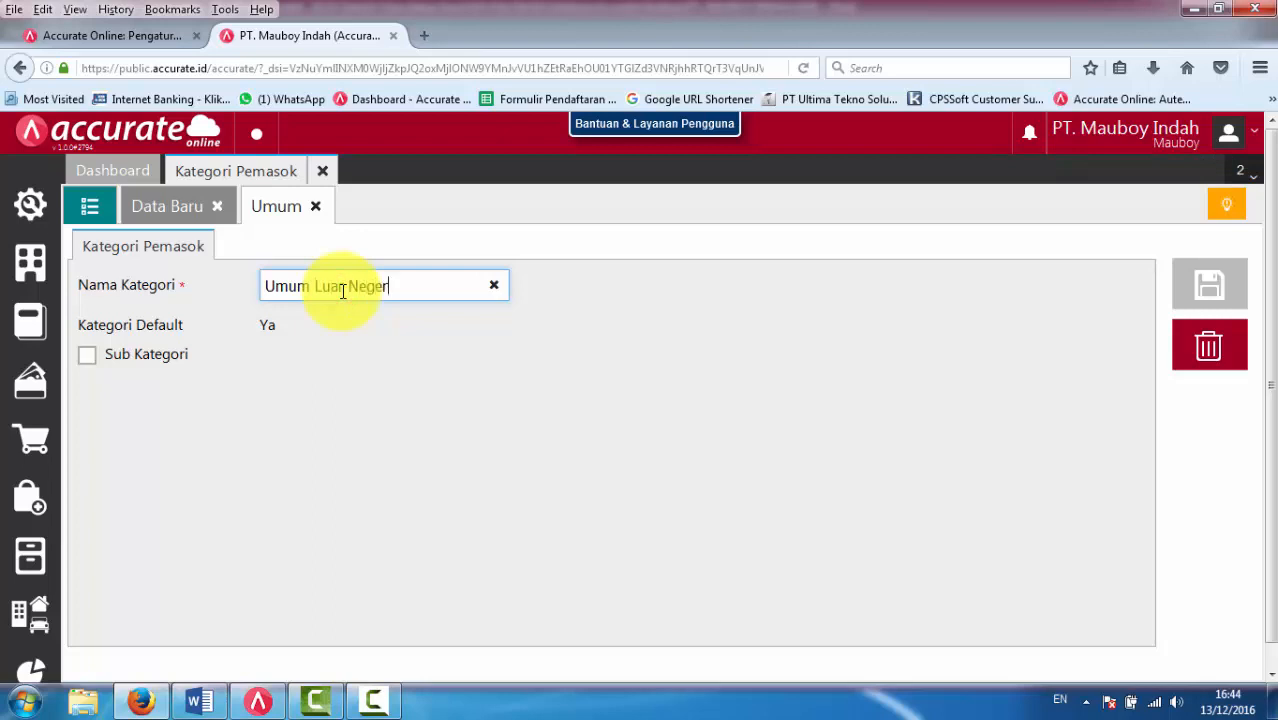
left_click(1210, 290)
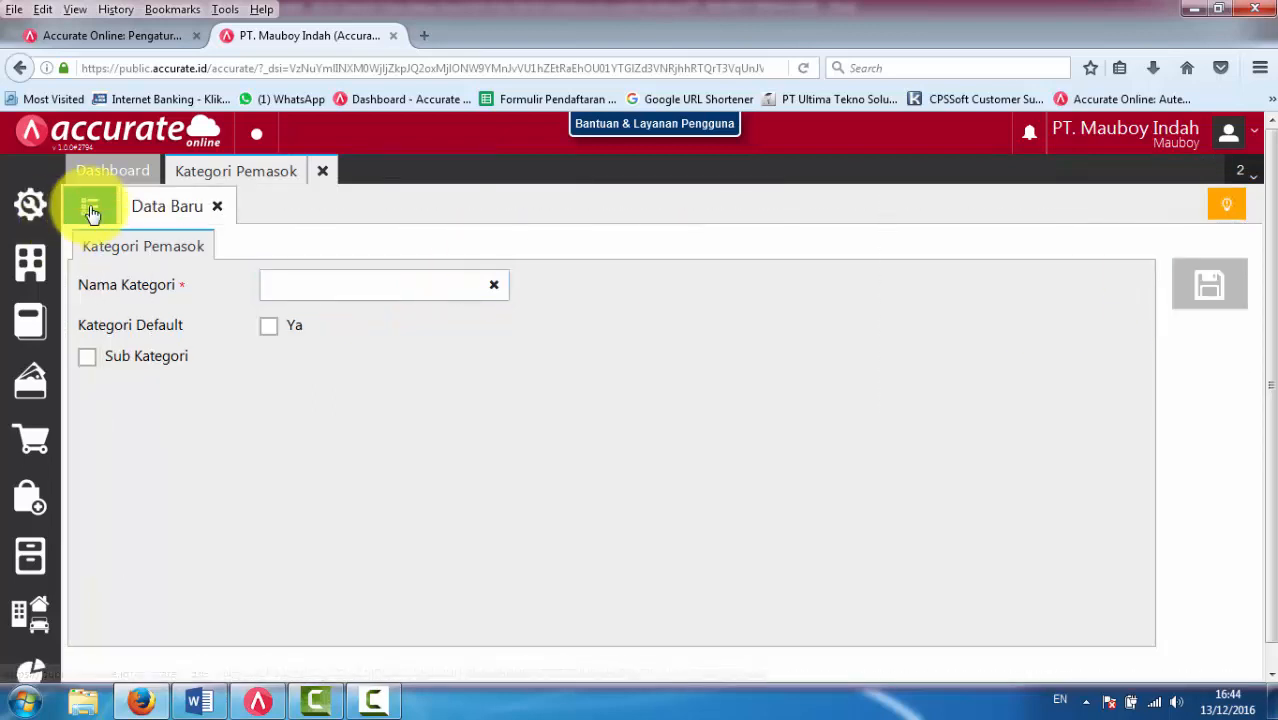
left_click(90, 208)
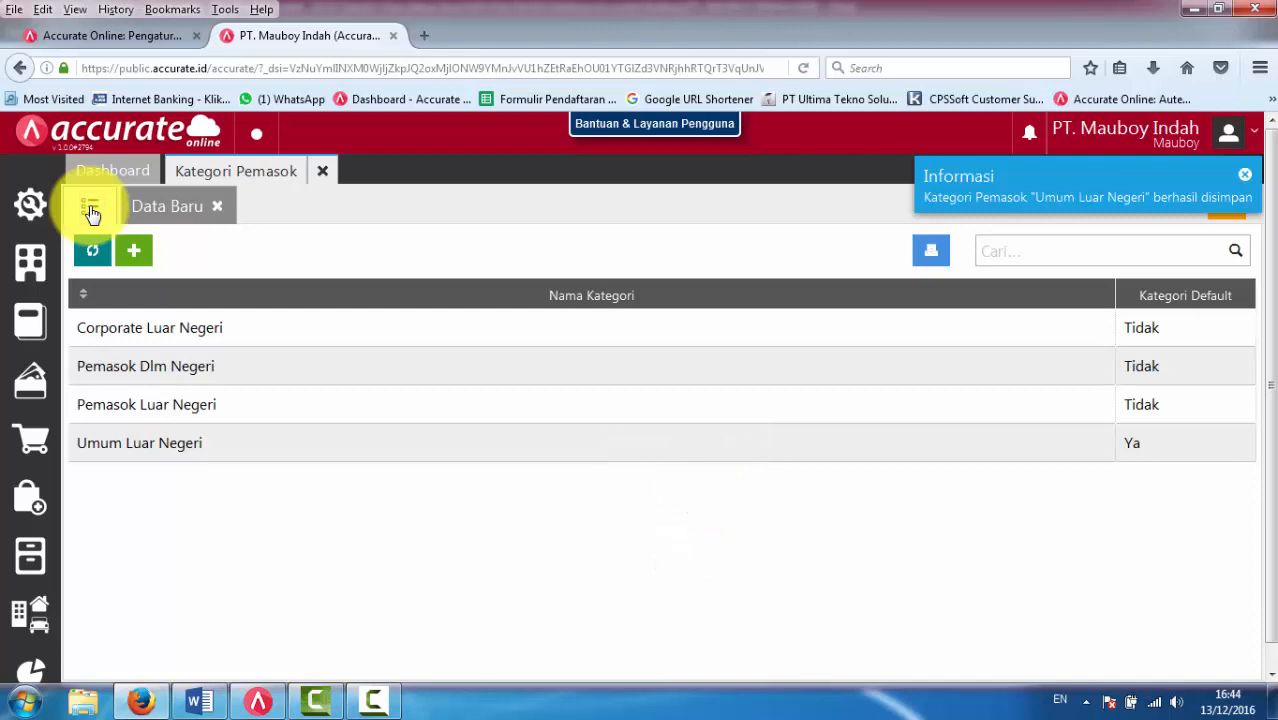
- Make Corporate Luar Negeri a subcategory of Pemasok Luar Negeri, save it and return to the category list
left_click(163, 333)
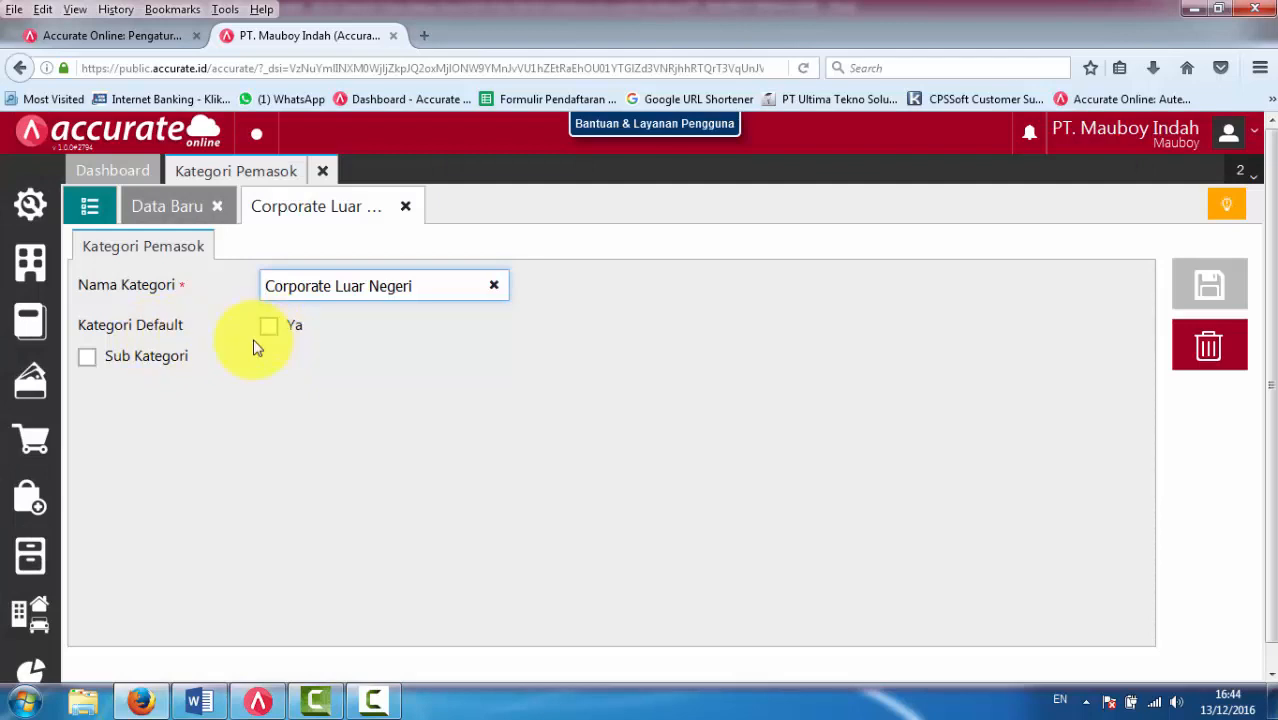
left_click(143, 362)
left_click(492, 360)
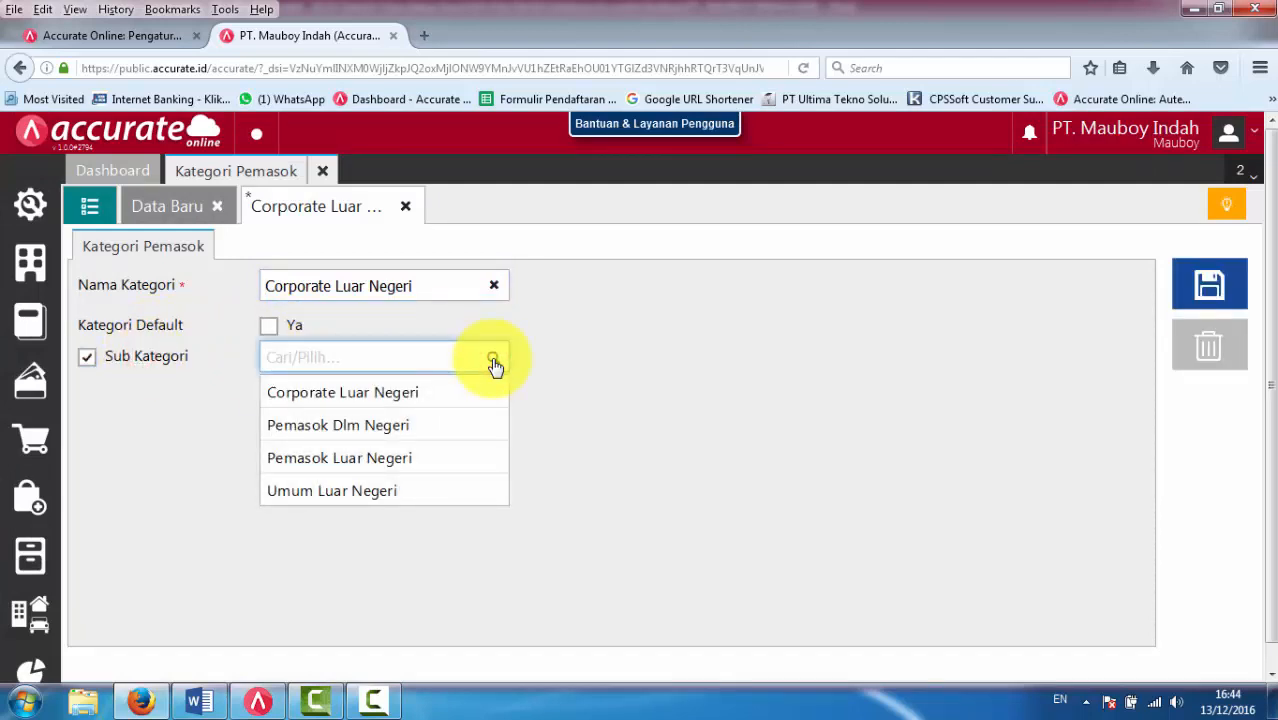
left_click(413, 468)
left_click(1209, 285)
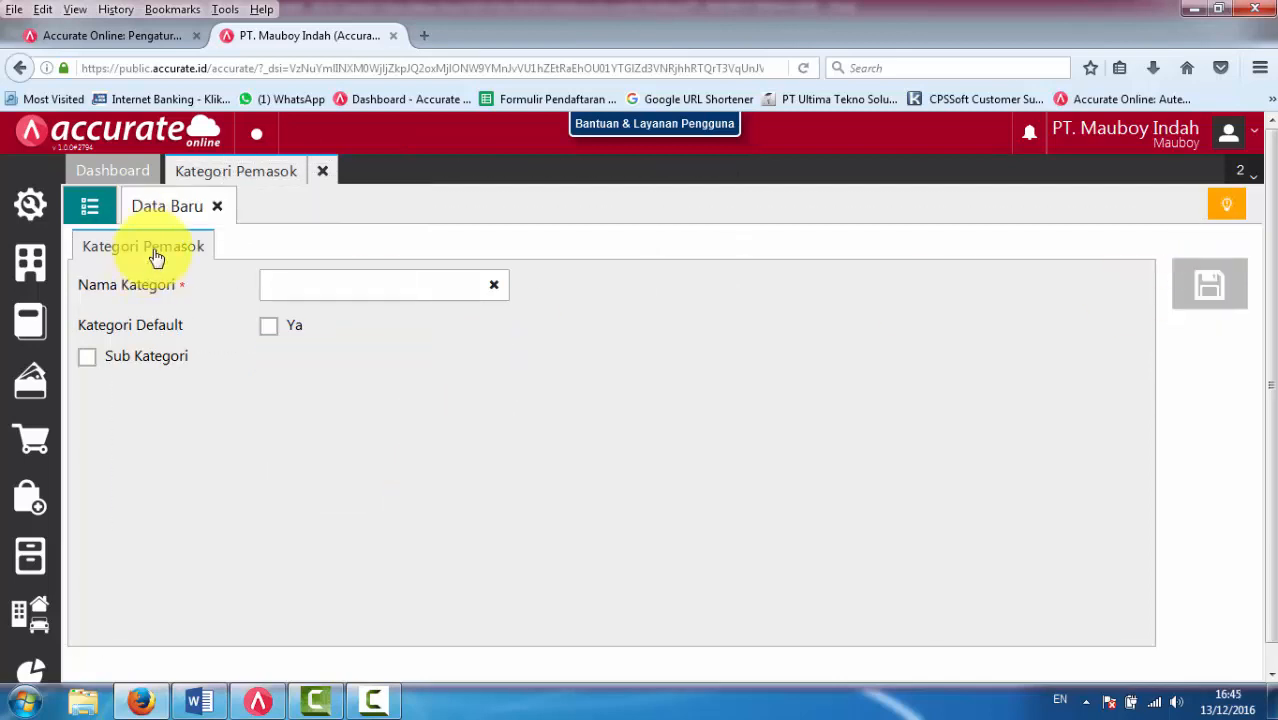
left_click(92, 204)
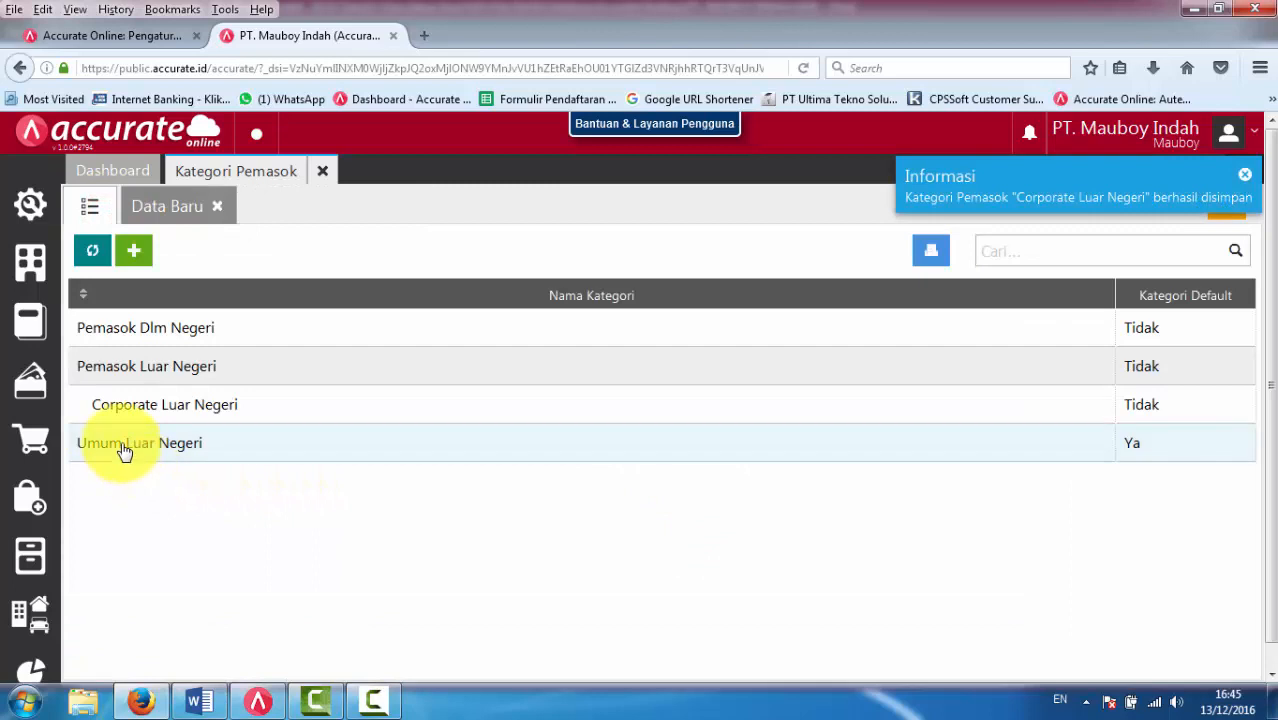
- Make Umum Luar Negeri a subcategory of Pemasok Luar Negeri, save it and return to the category list
left_click(122, 445)
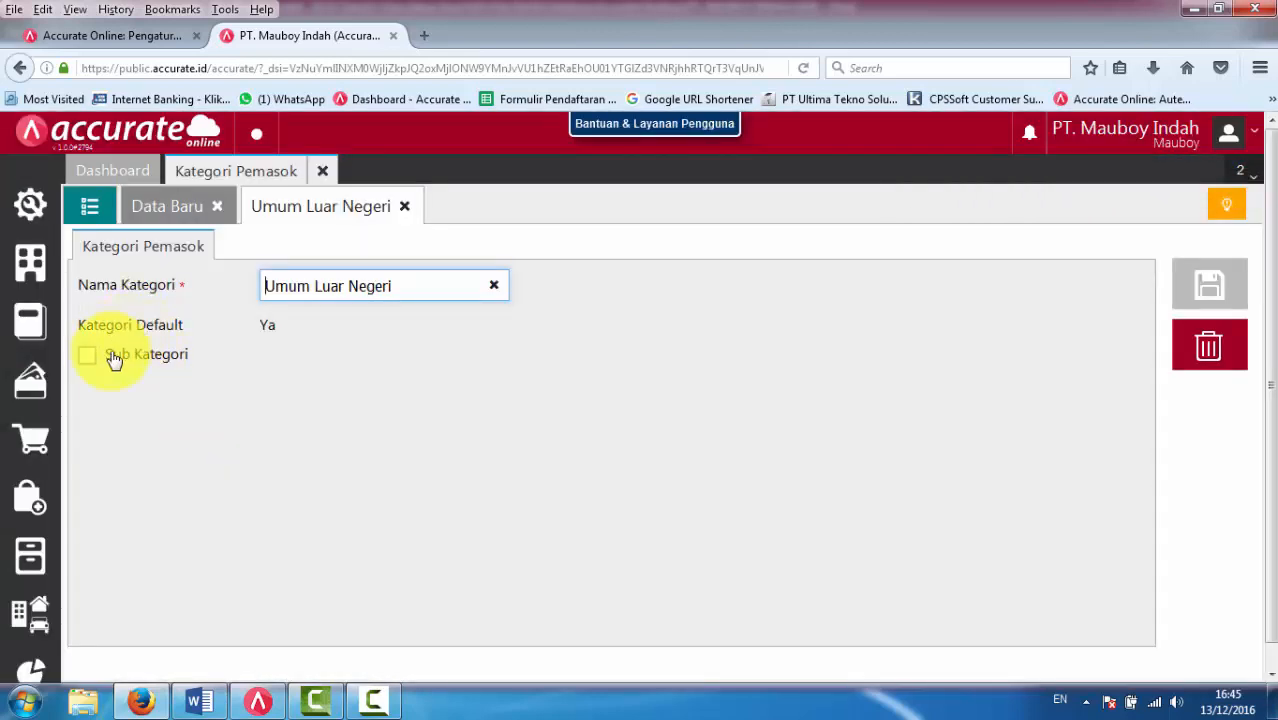
left_click(114, 358)
left_click(498, 358)
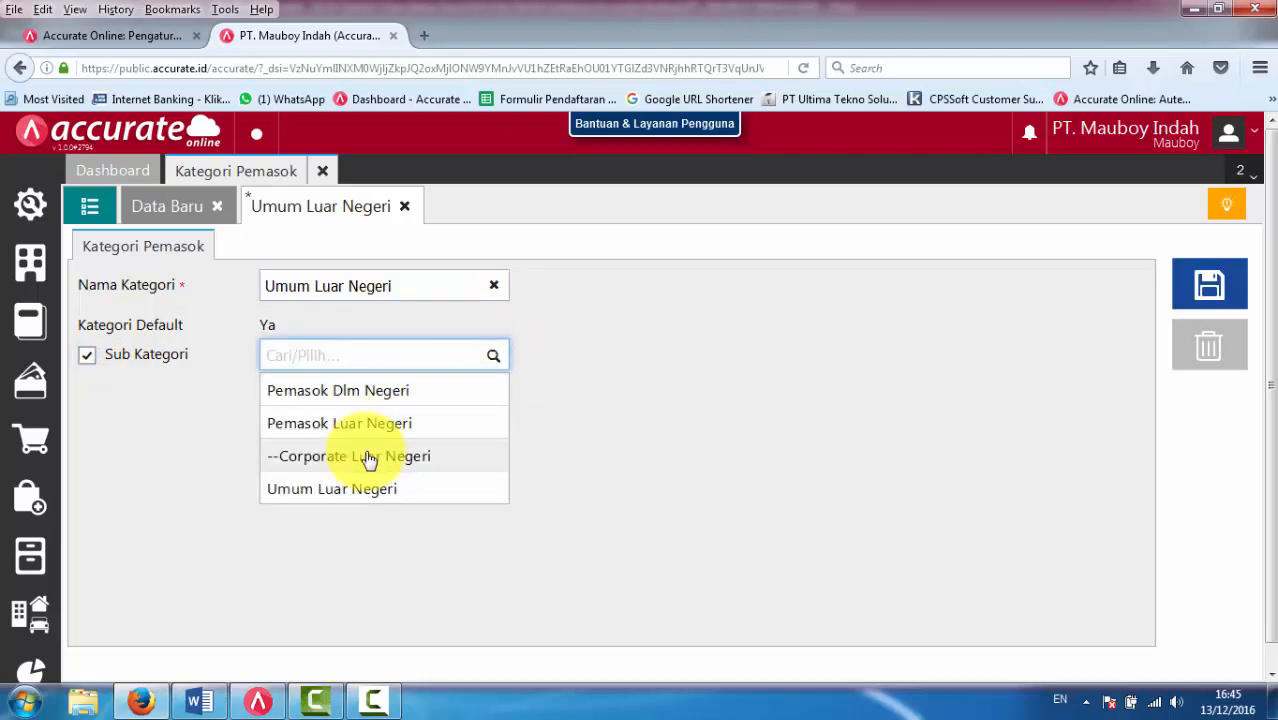
left_click(372, 425)
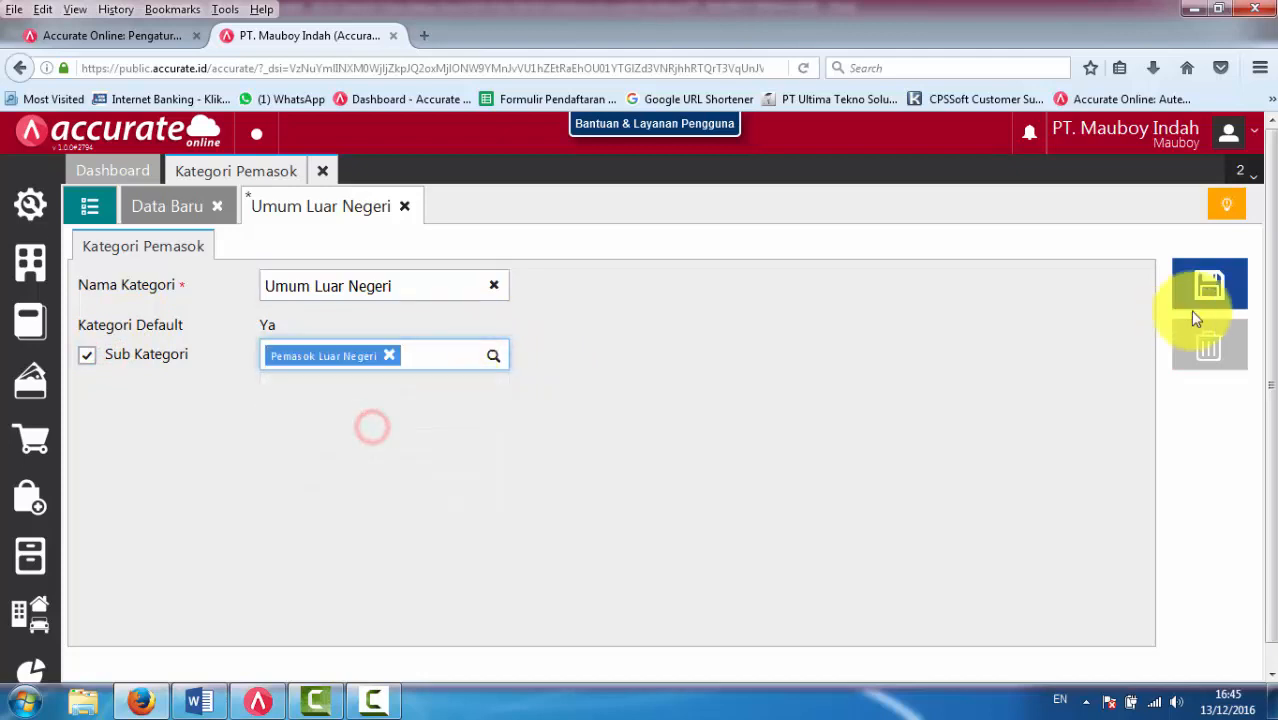
left_click(93, 218)
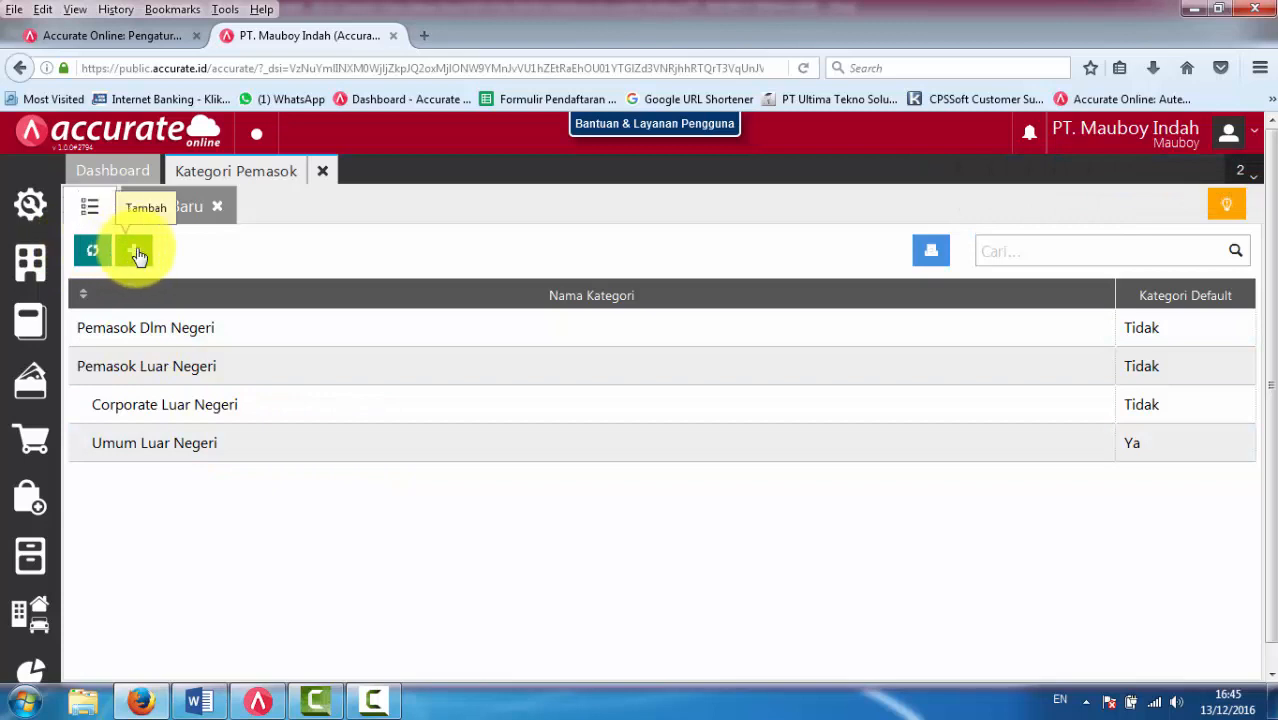
- Create and save a new supplier category named "Corporate Dalam Negeri"
left_click(180, 212)
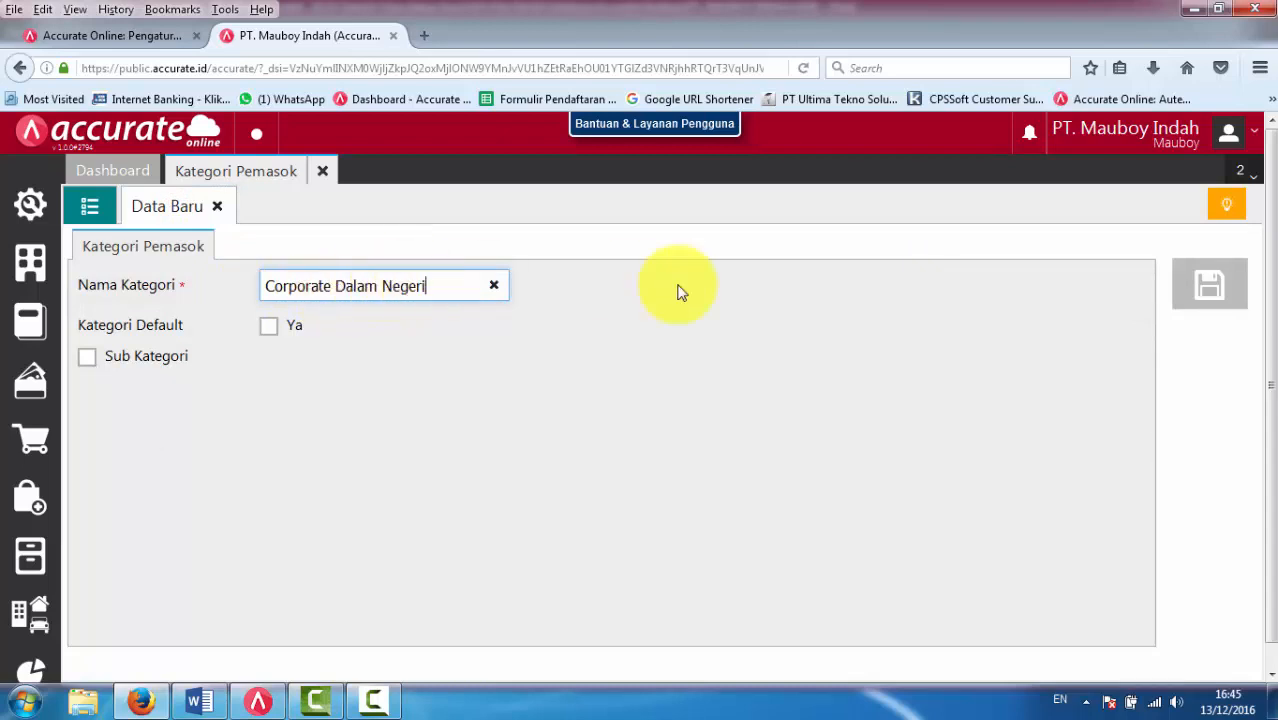
left_click(1209, 286)
- Create and save a new supplier category named "Umum Dalam Negeri", returning to the category list
left_click(326, 288)
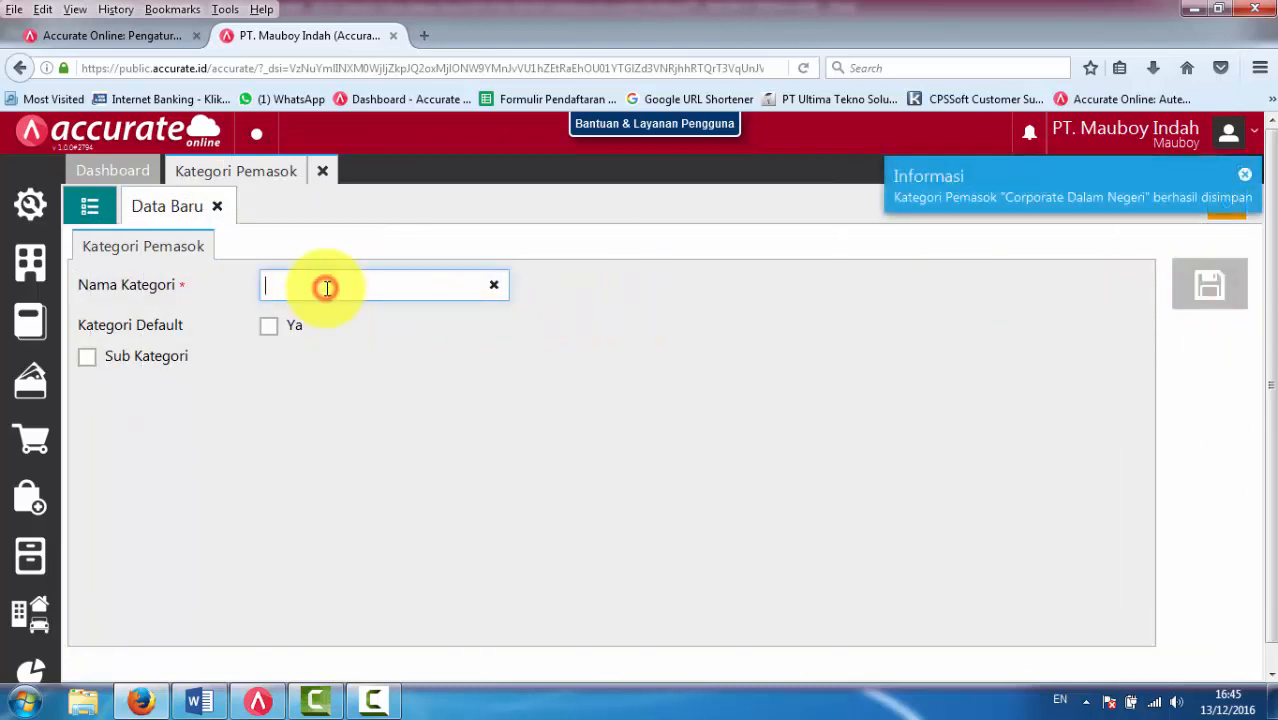
type("mum Dalam Negeri")
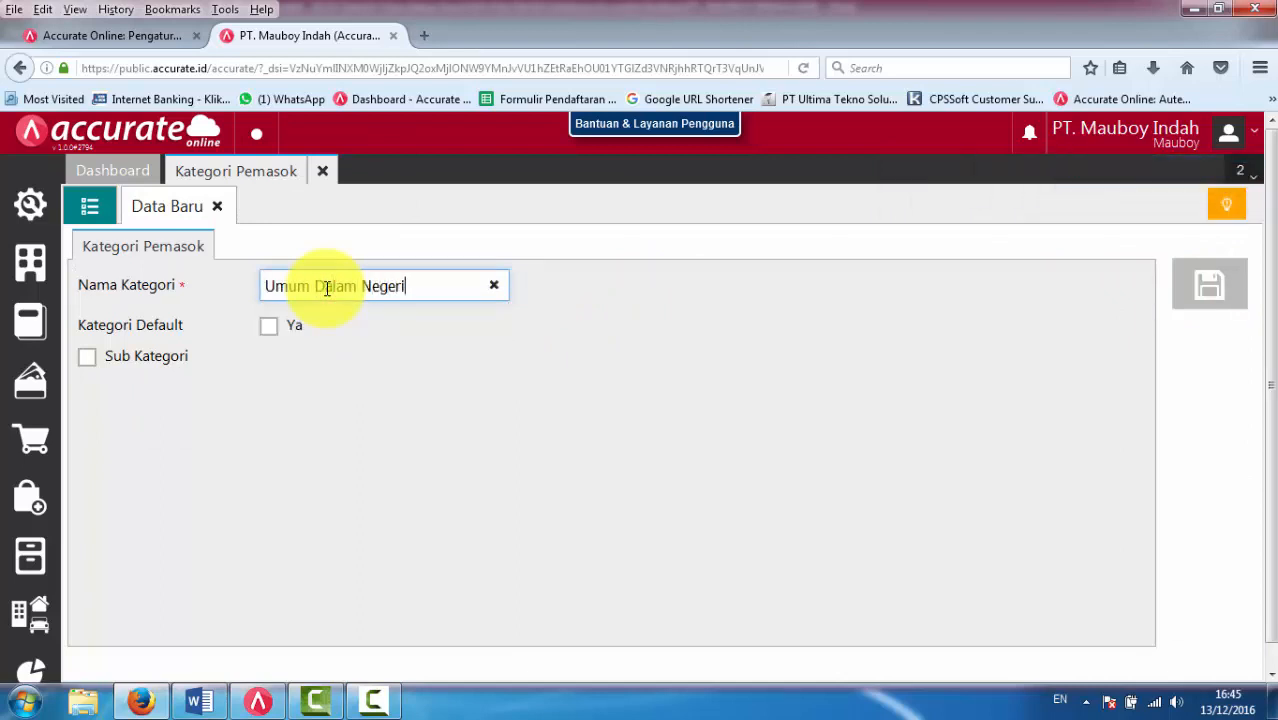
left_click(1206, 291)
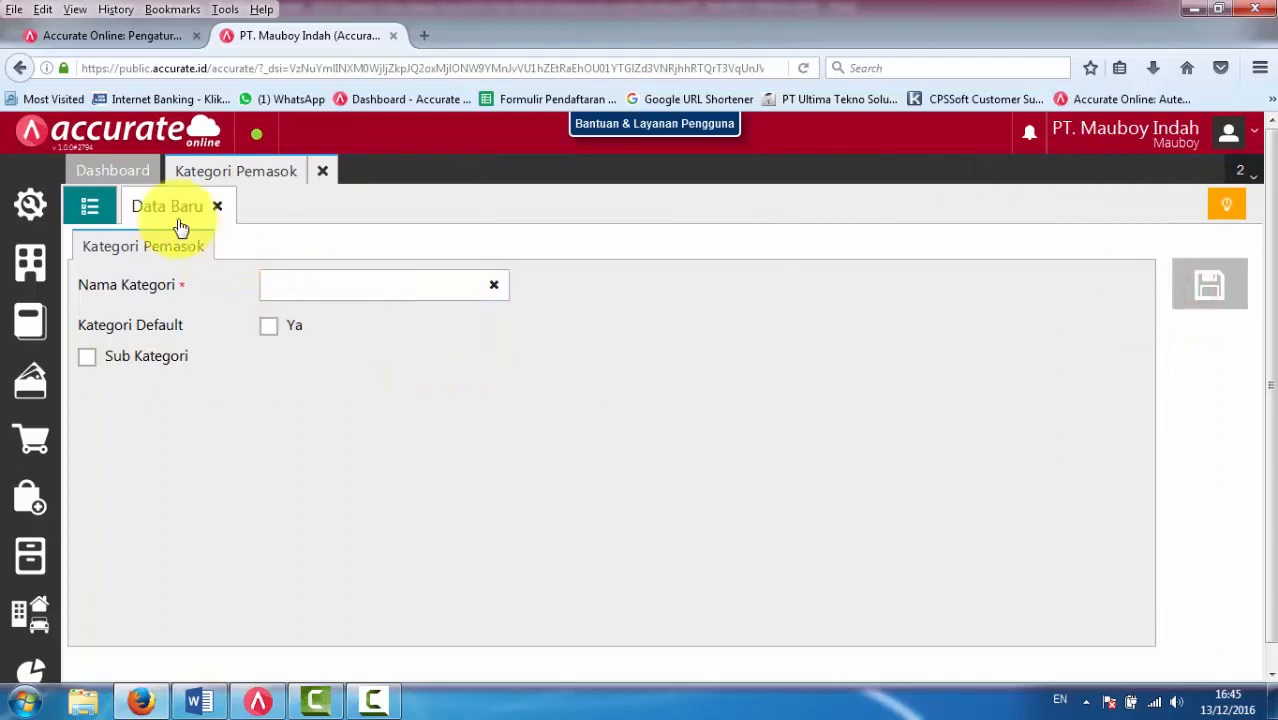
left_click(90, 205)
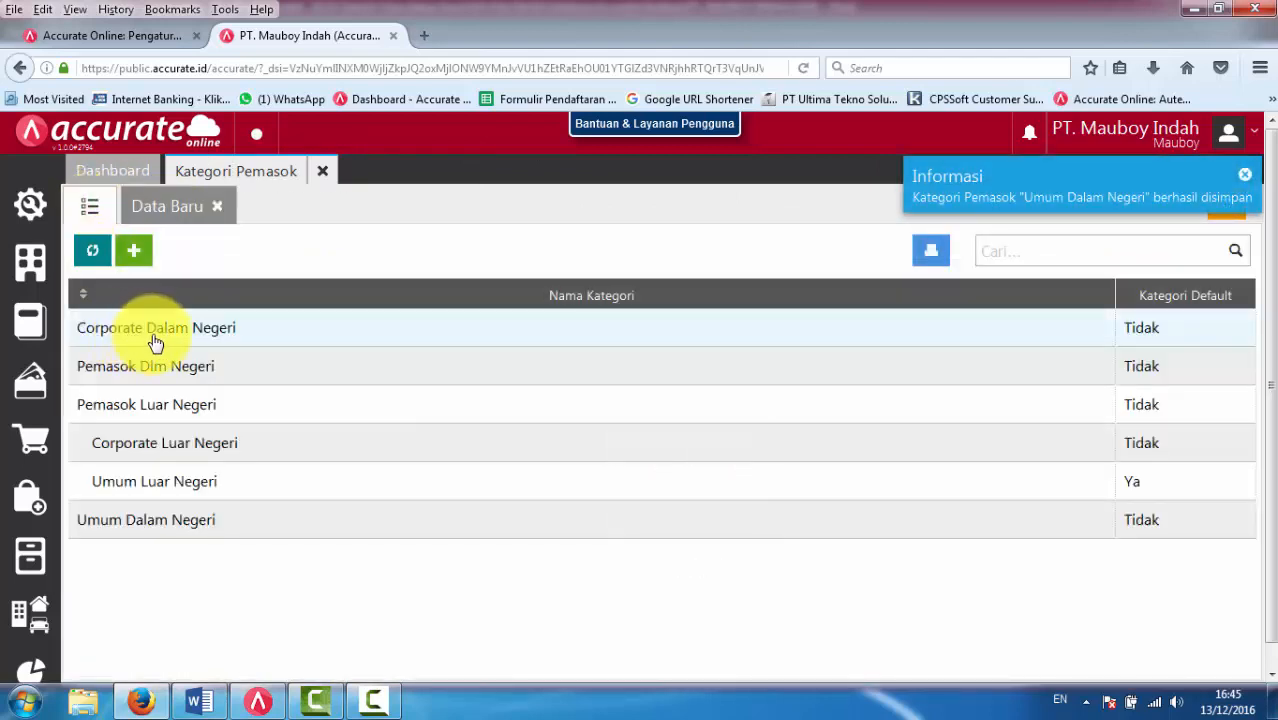
- Make Corporate Dalam Negeri a subcategory of Pemasok Dlm Negeri, save it and return to the category list
left_click(165, 340)
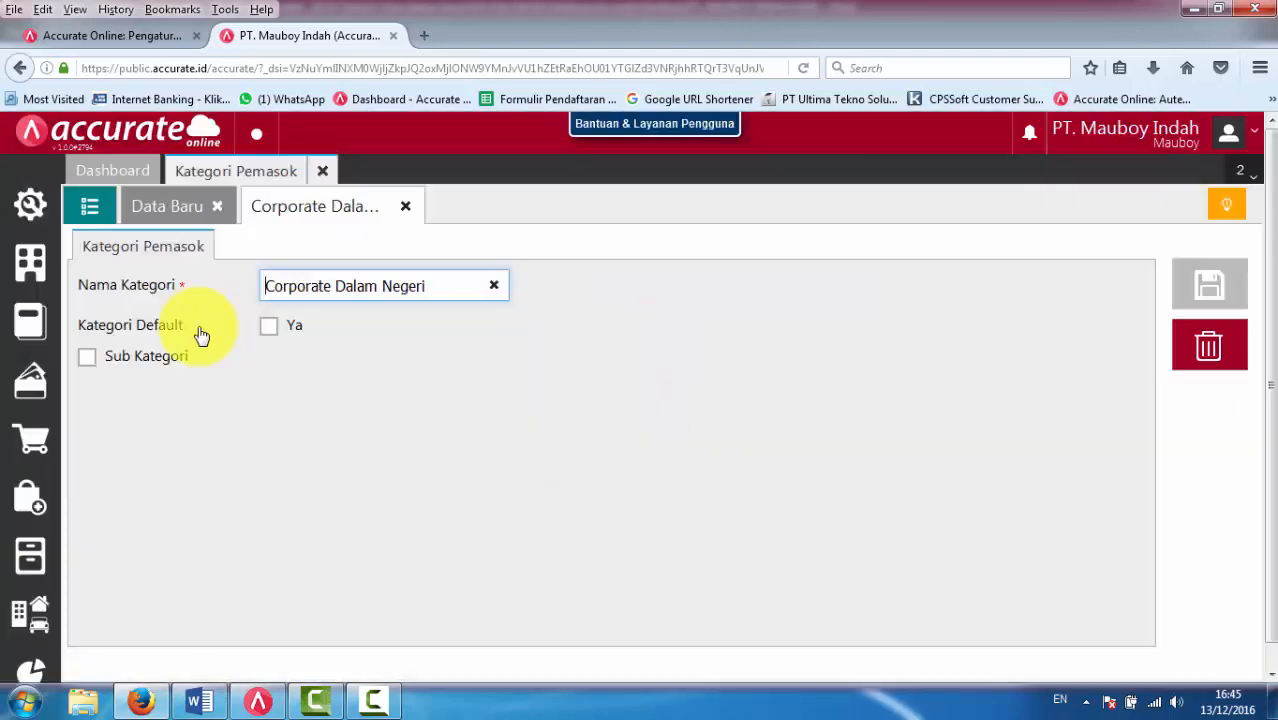
left_click(195, 357)
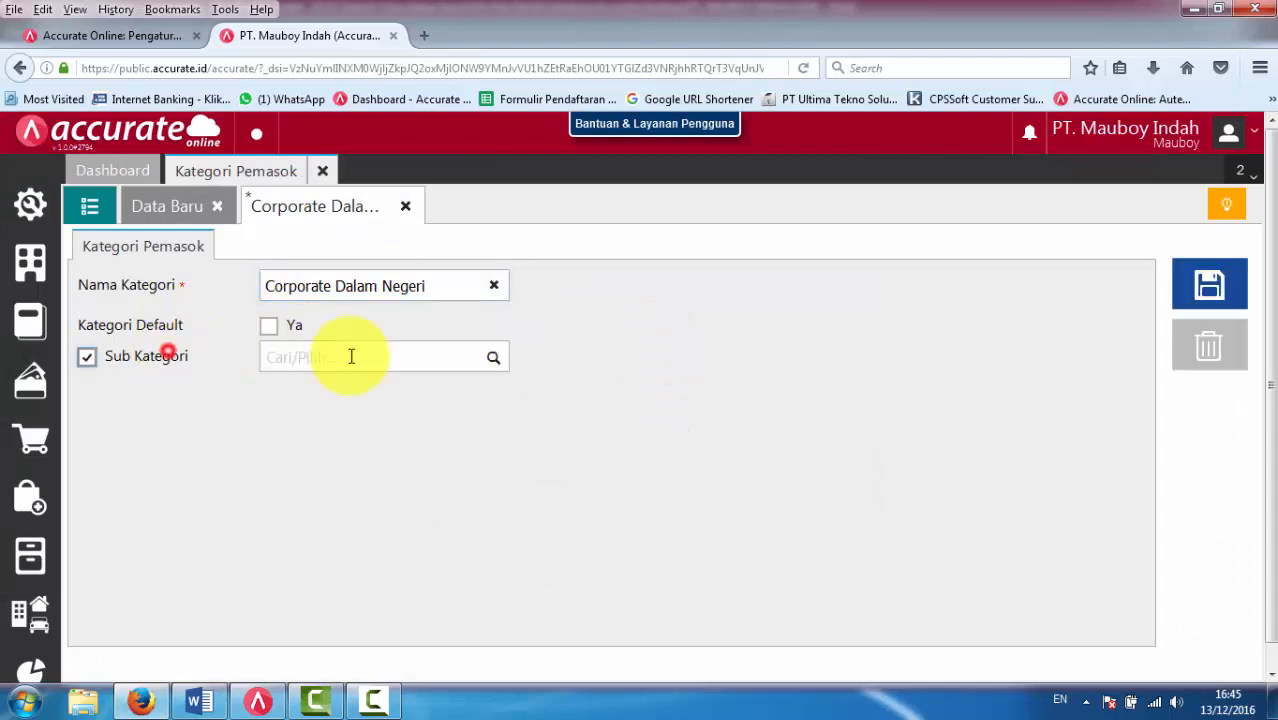
left_click(495, 358)
left_click(382, 428)
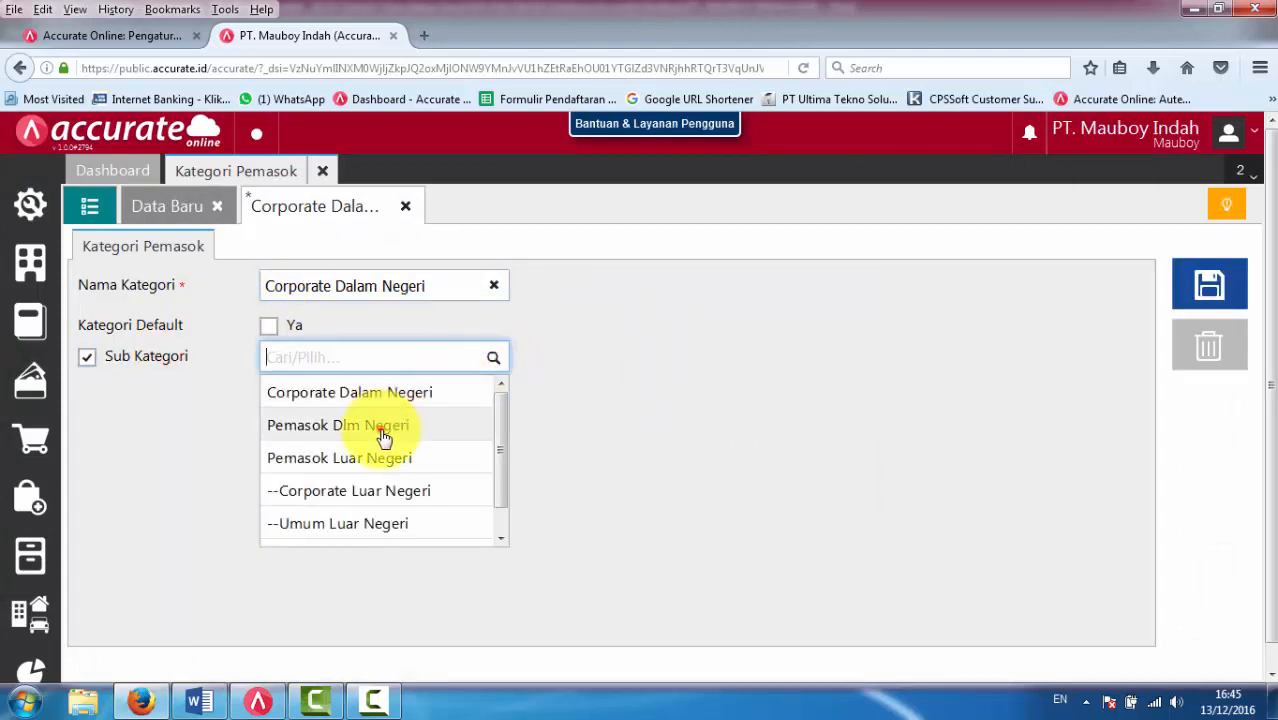
left_click(1220, 288)
left_click(89, 206)
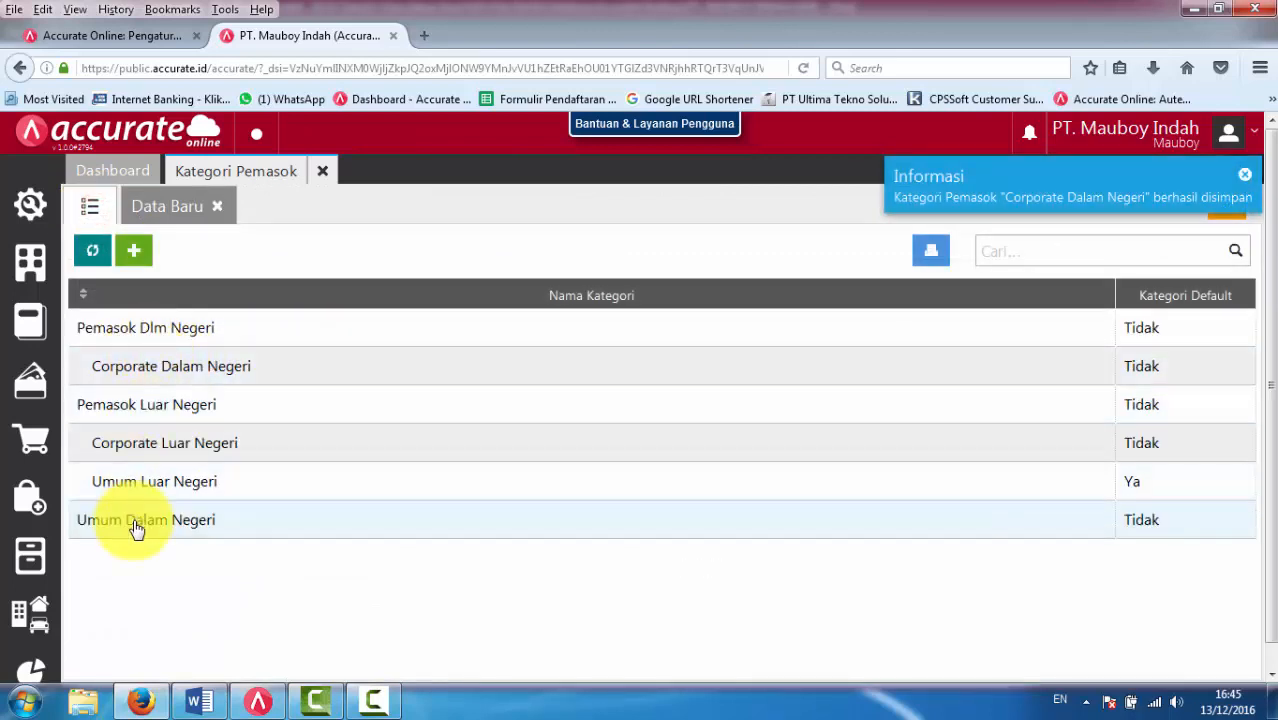
- Make Umum Dalam Negeri a subcategory of Pemasok Dlm Negeri, save it and return to the category list
left_click(135, 527)
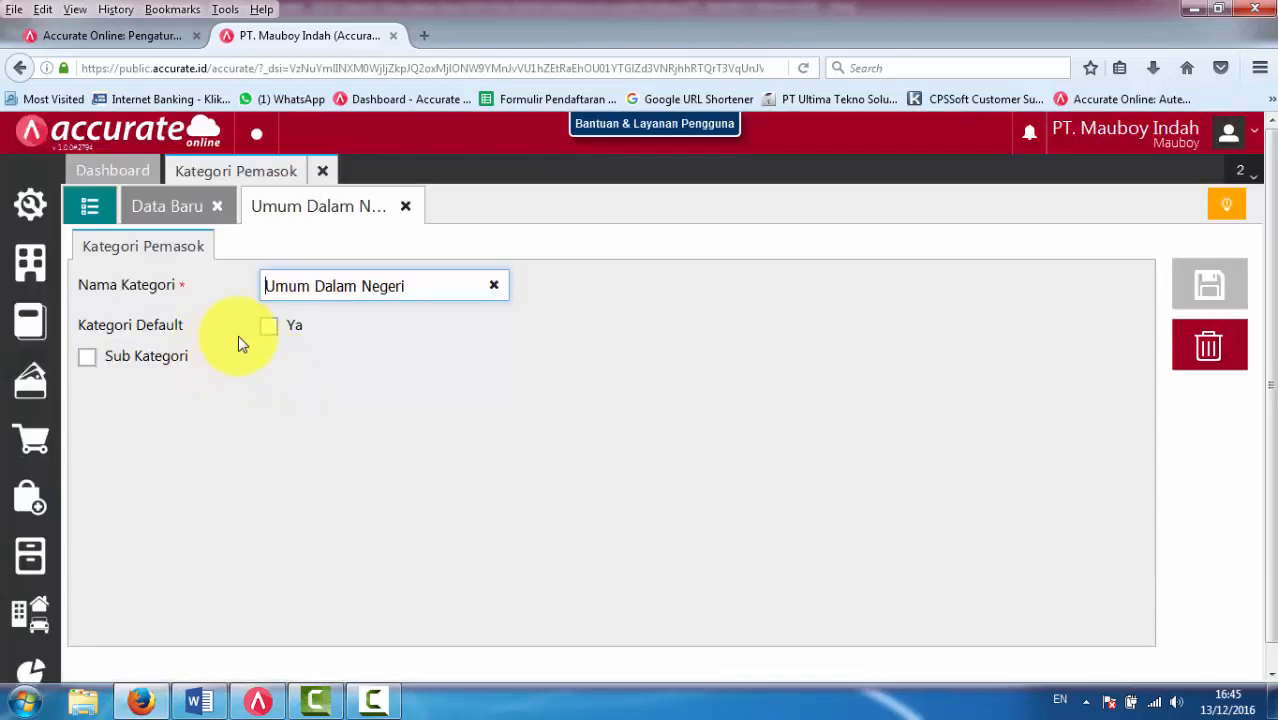
left_click(147, 360)
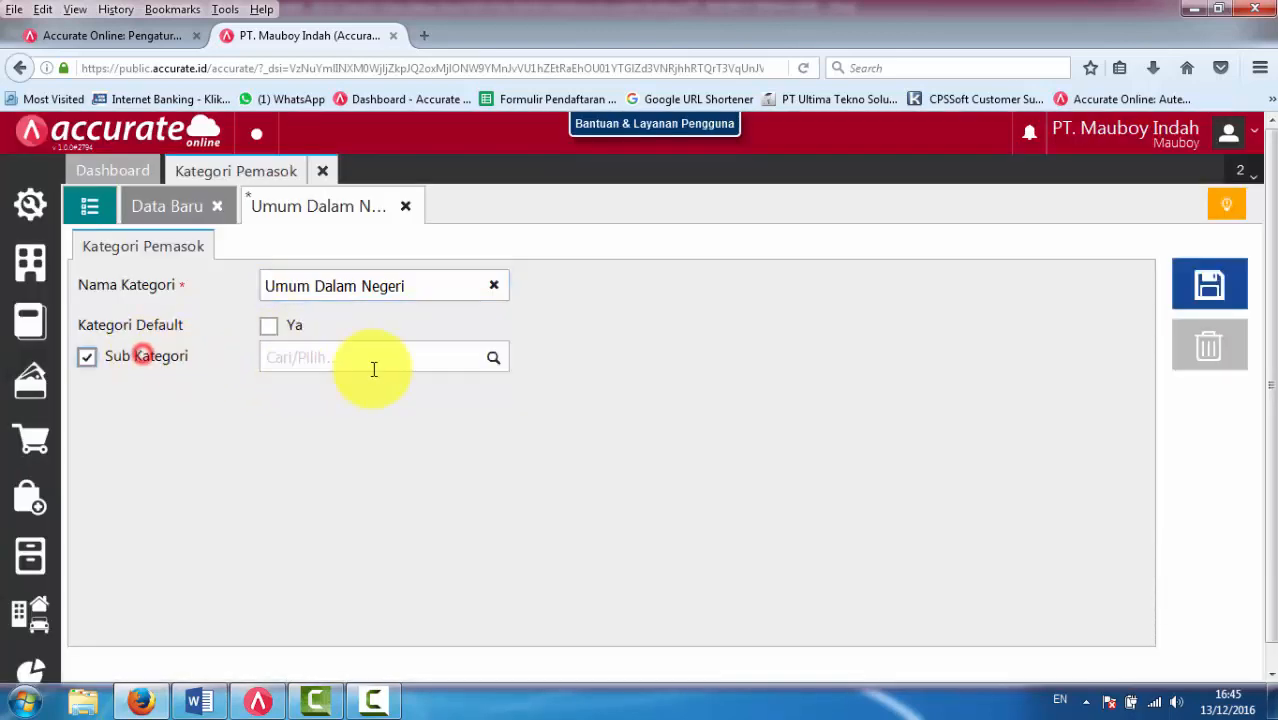
left_click(495, 360)
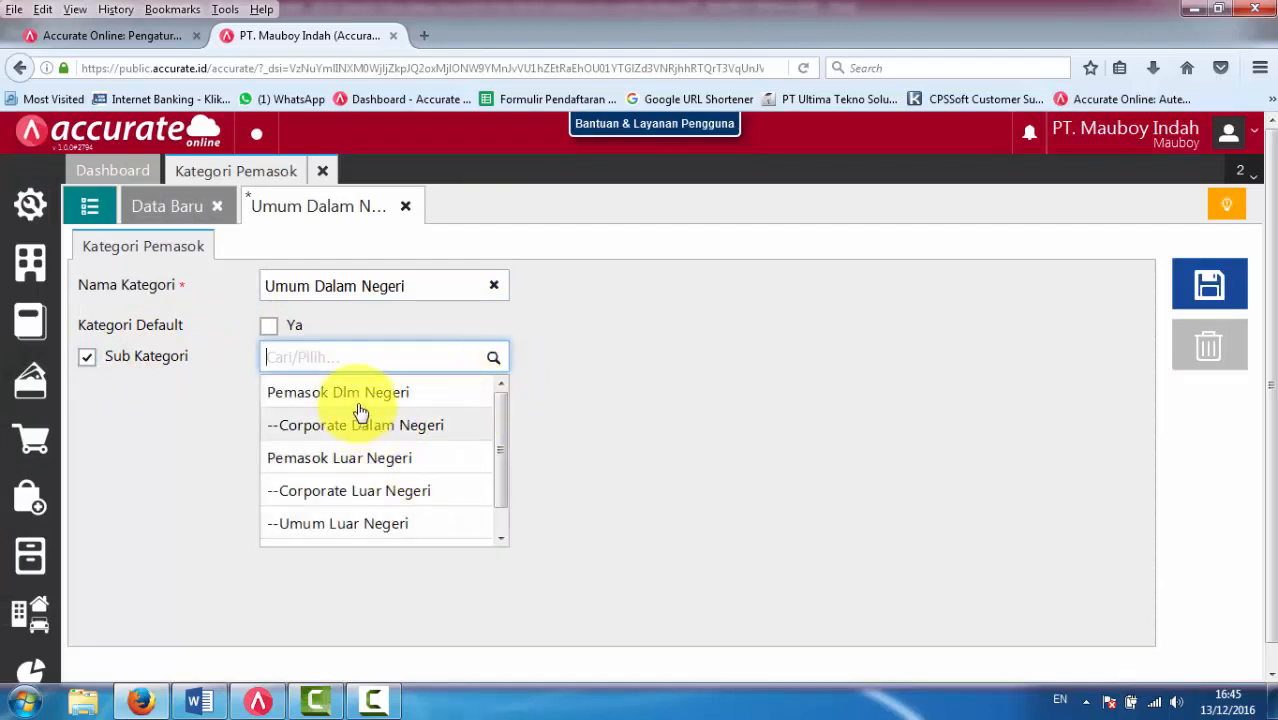
left_click(362, 405)
left_click(1209, 283)
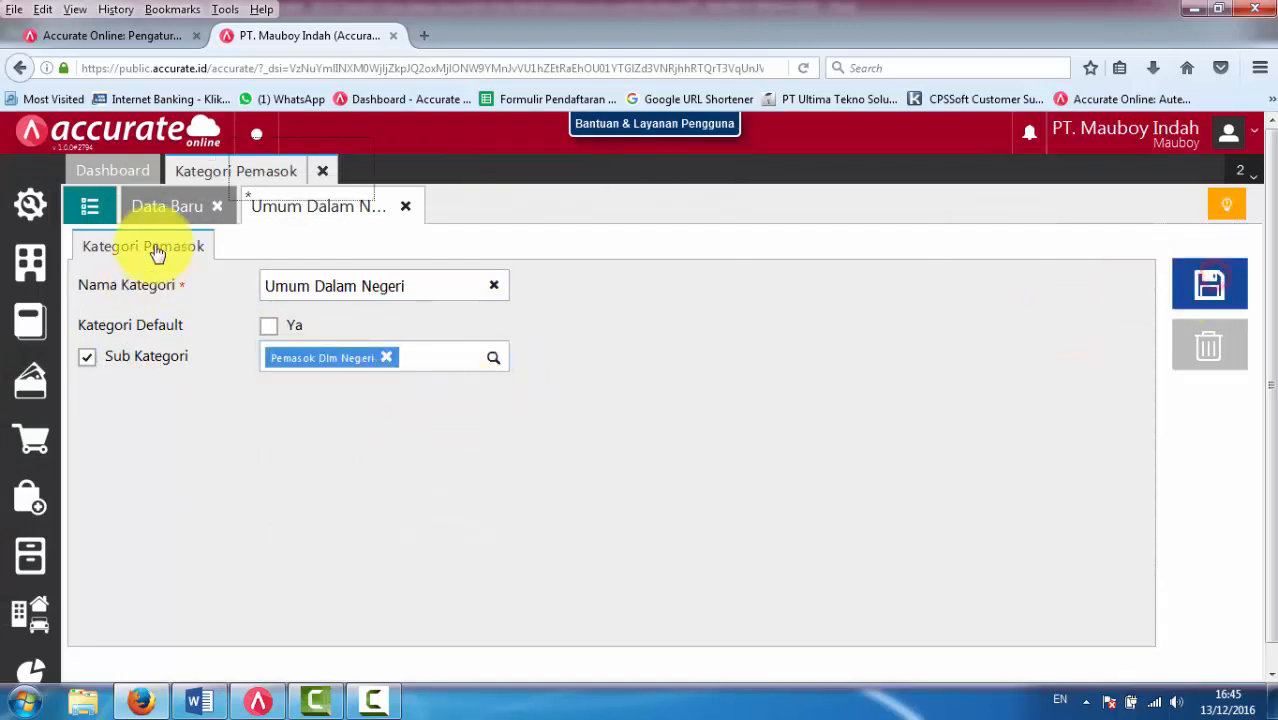
left_click(89, 206)
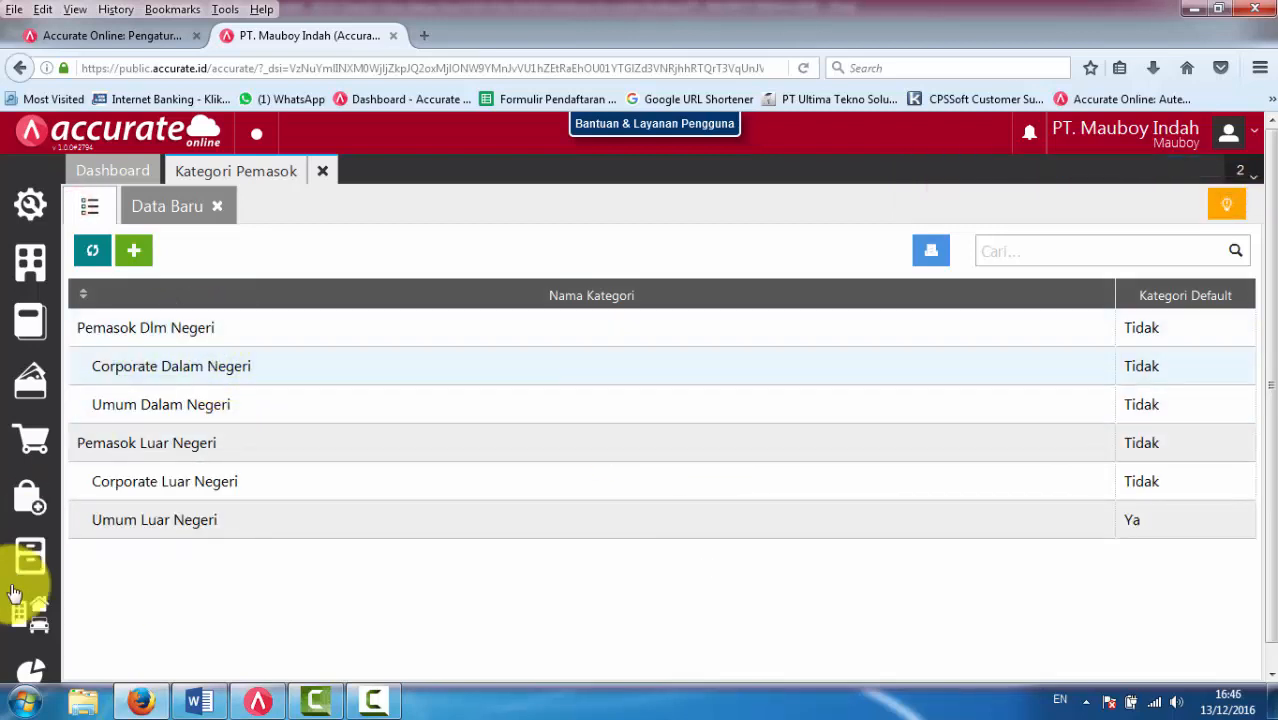
- Open the Pemasok module under Pembelian and show the list of existing suppliers
left_click(33, 513)
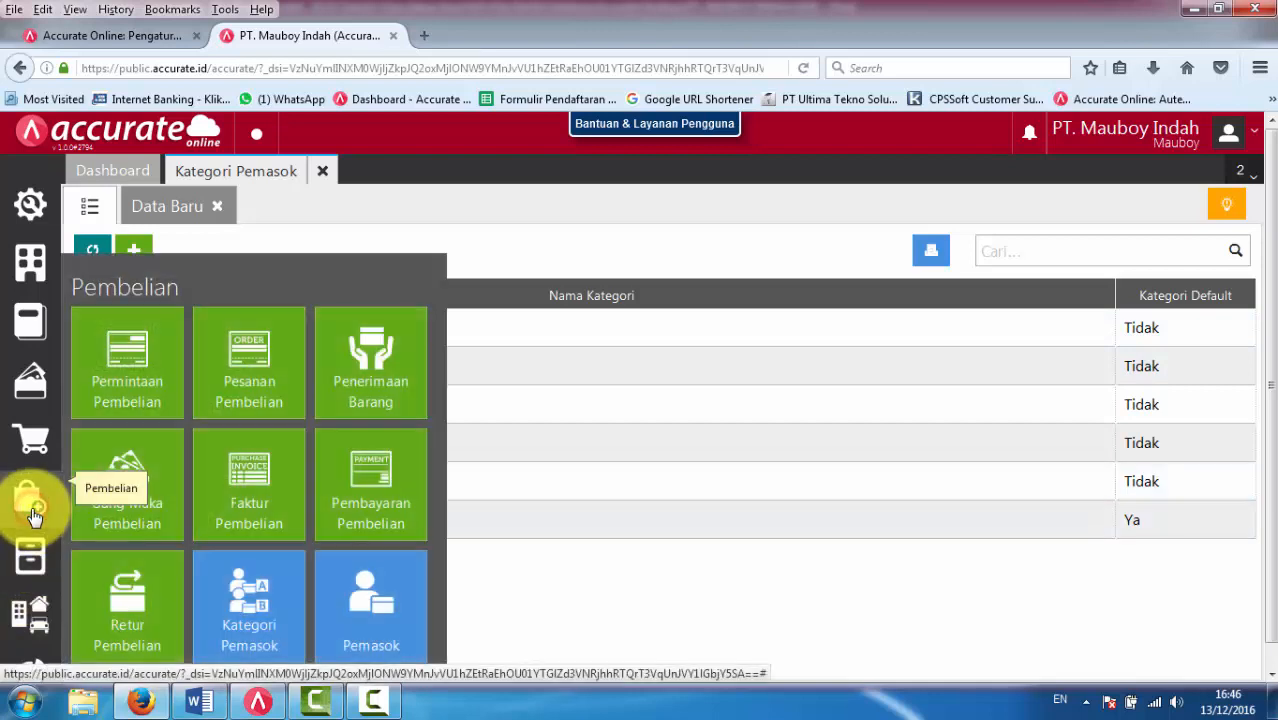
left_click(396, 618)
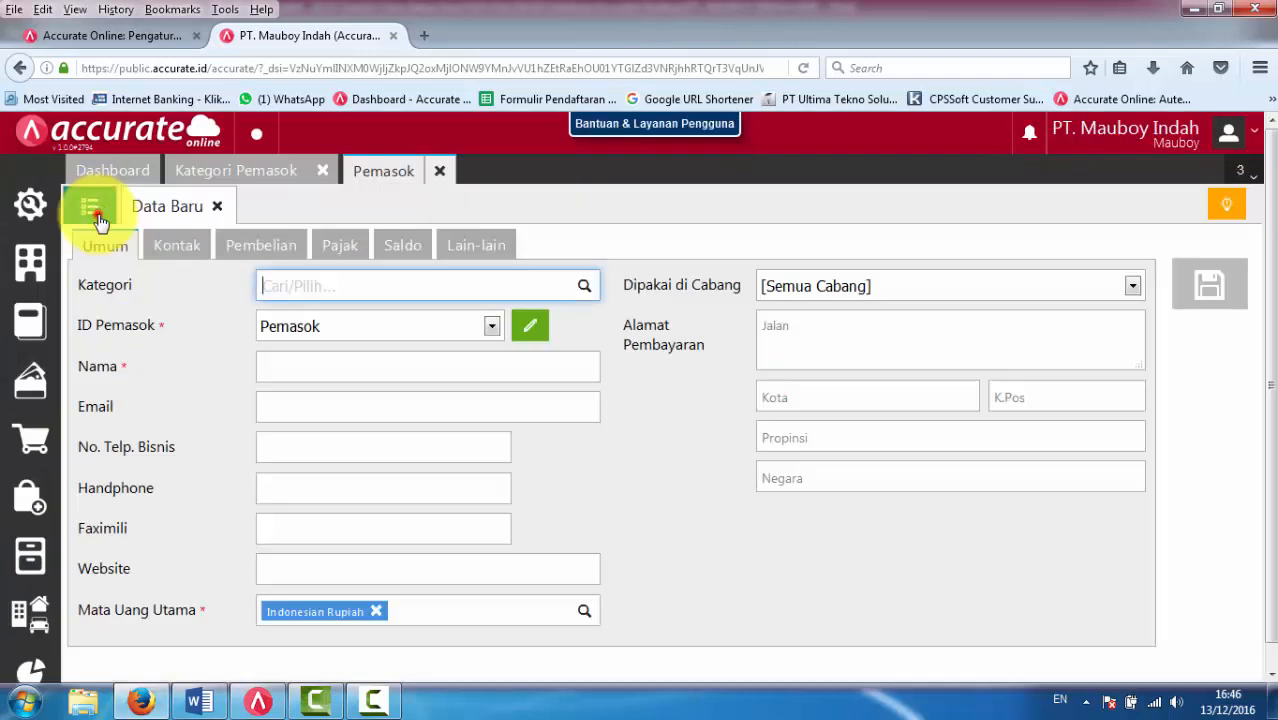
left_click(98, 217)
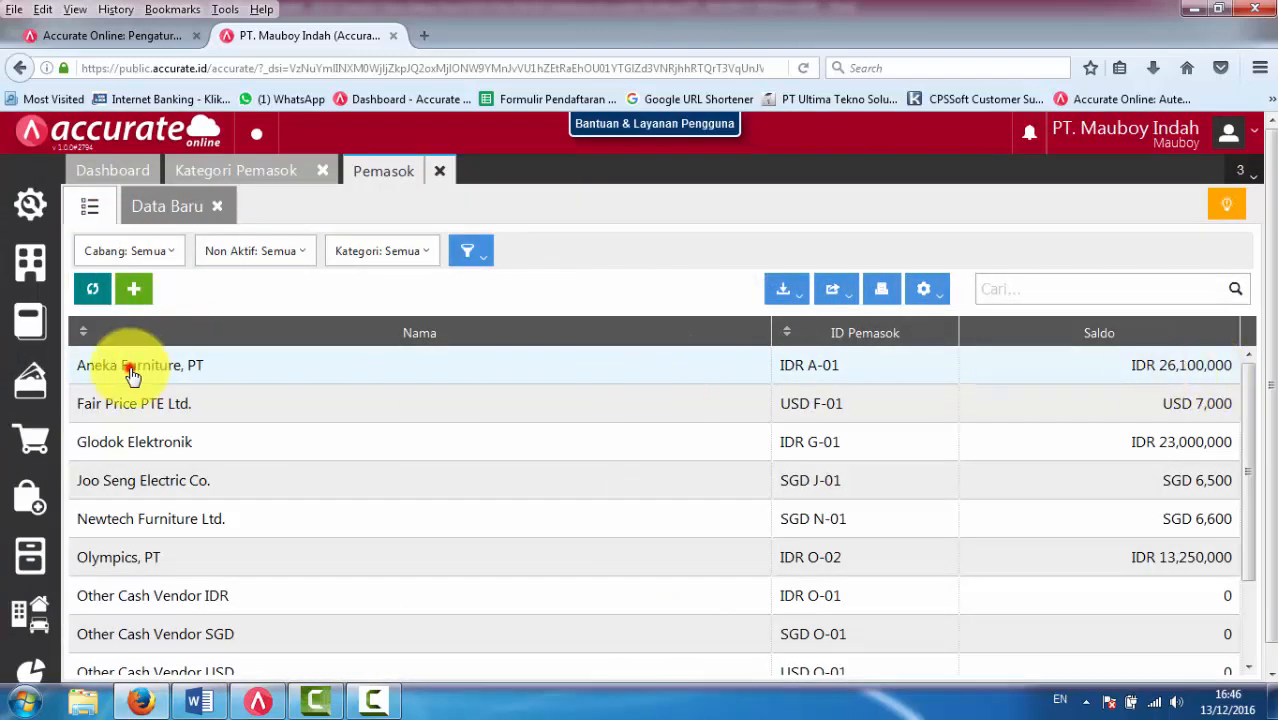
- Change the category of supplier Aneka Furniture, PT to Corporate Dalam Negeri, save it and return to the supplier list
left_click(132, 373)
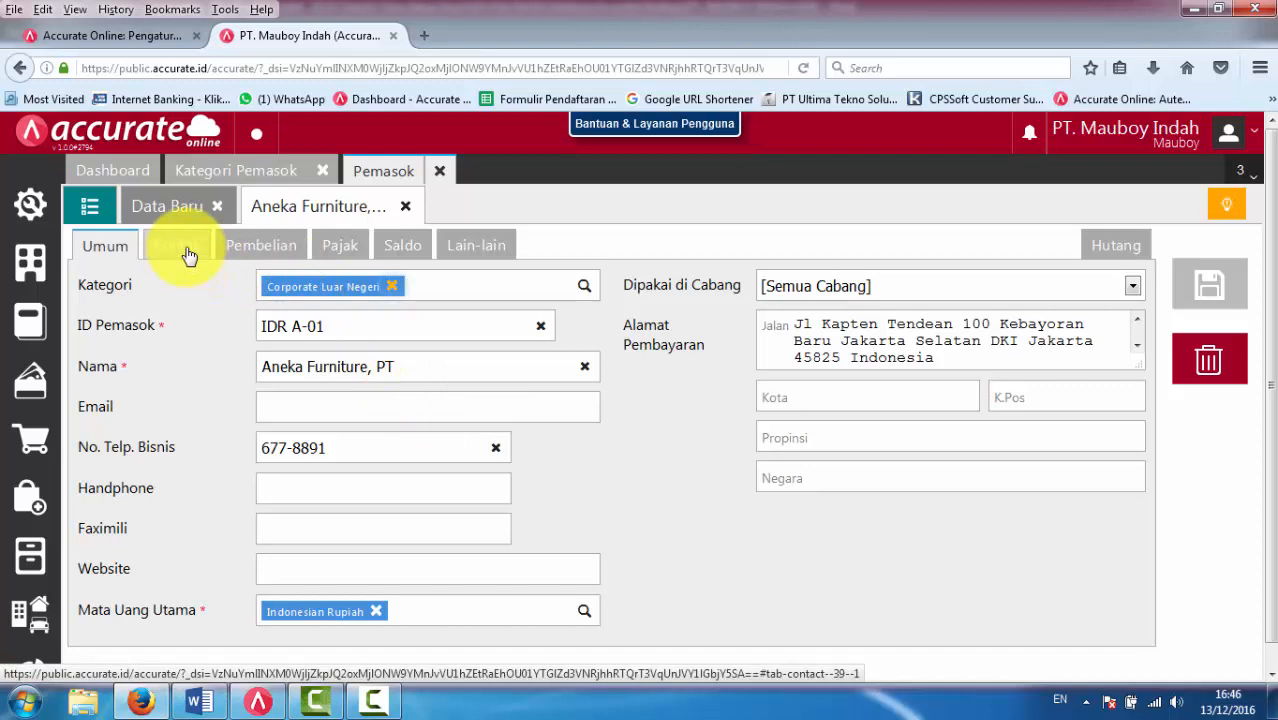
left_click(397, 288)
left_click(584, 287)
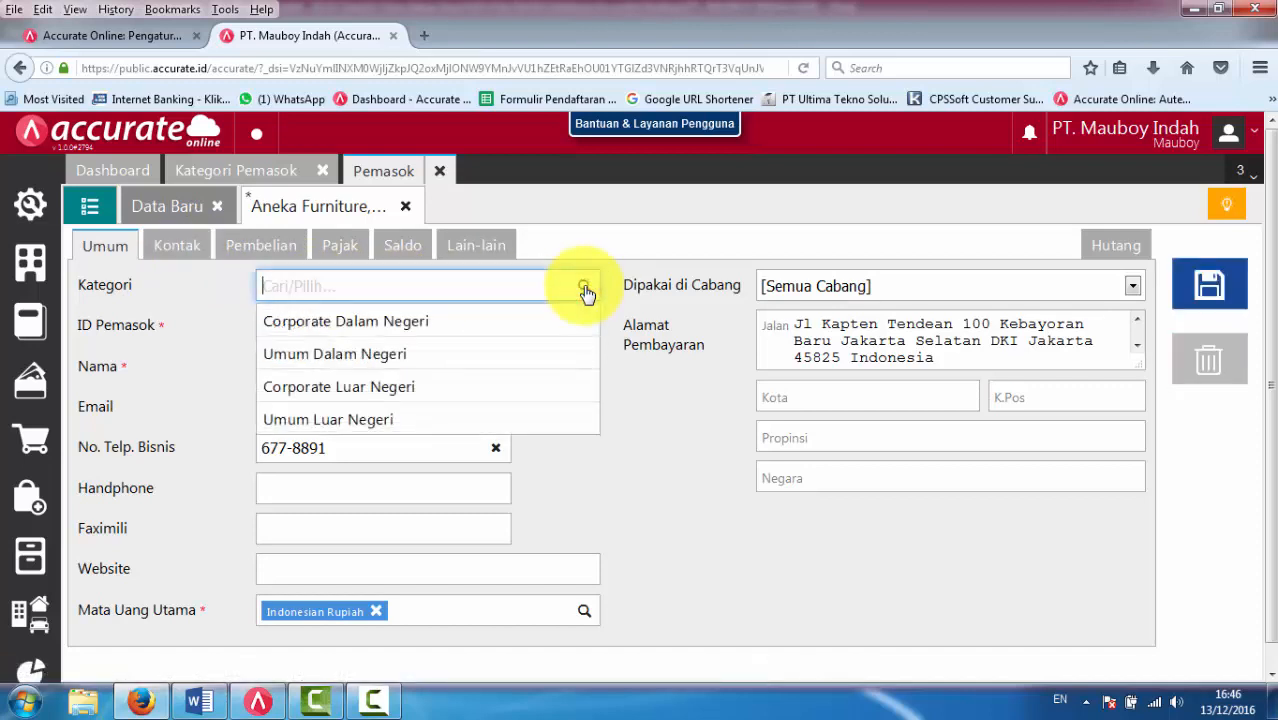
left_click(333, 322)
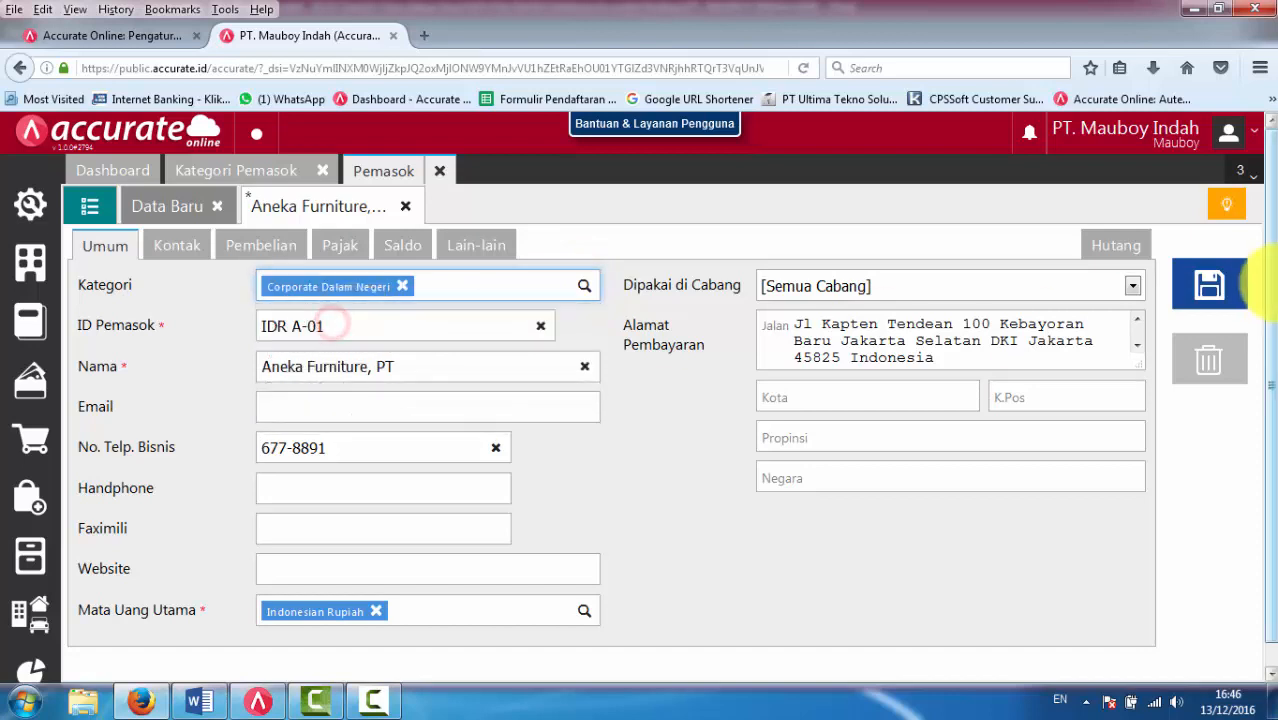
left_click(1243, 286)
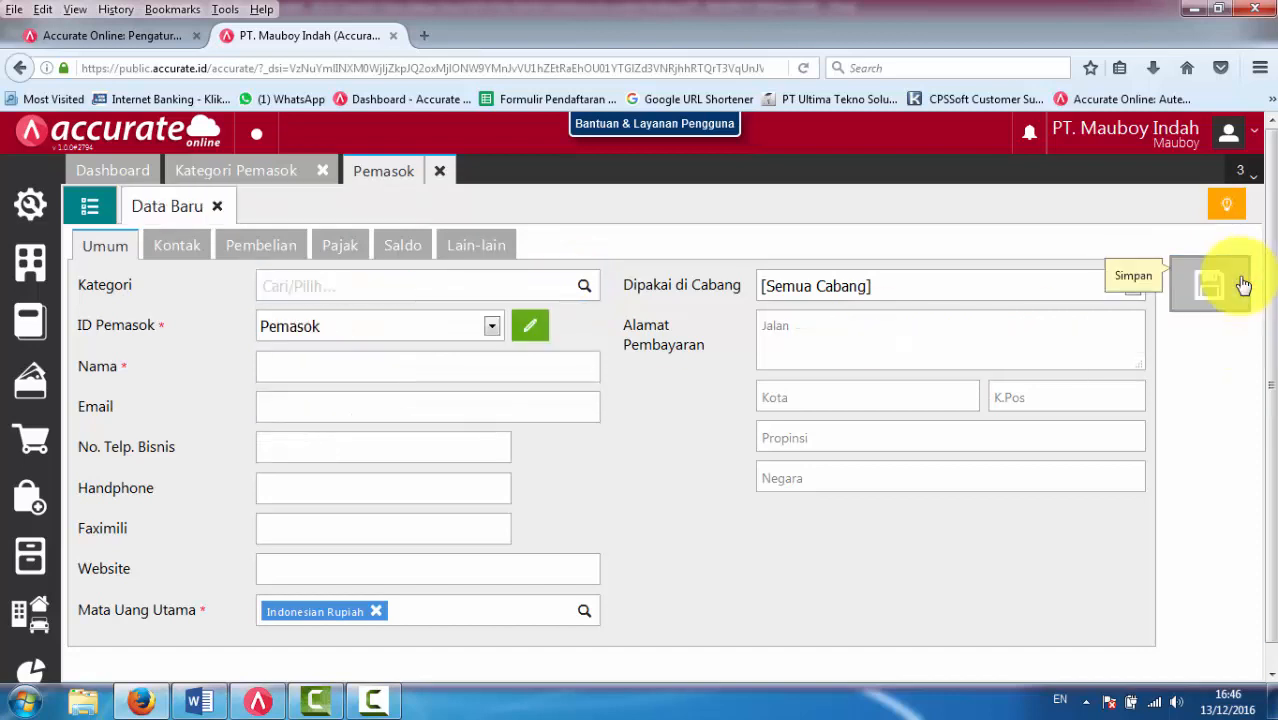
left_click(90, 208)
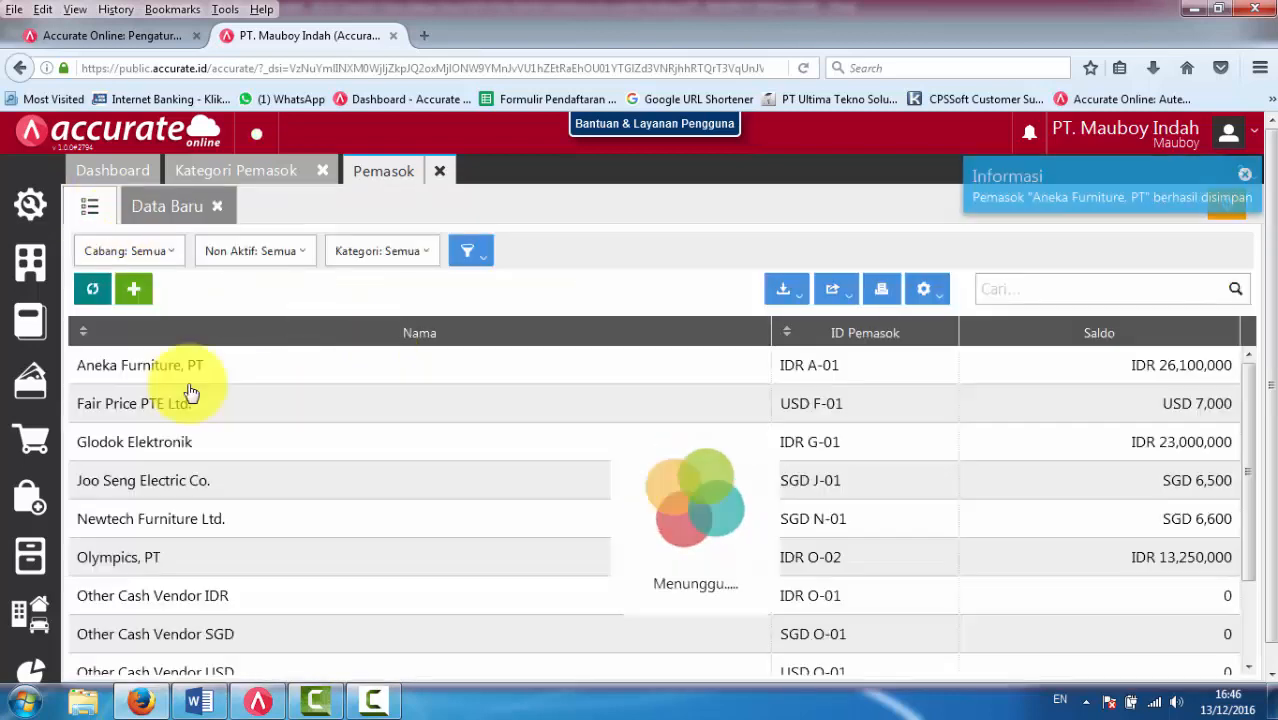
- Check the category assigned to supplier Fair Price PTE Ltd., close its record and return to the supplier list
left_click(112, 410)
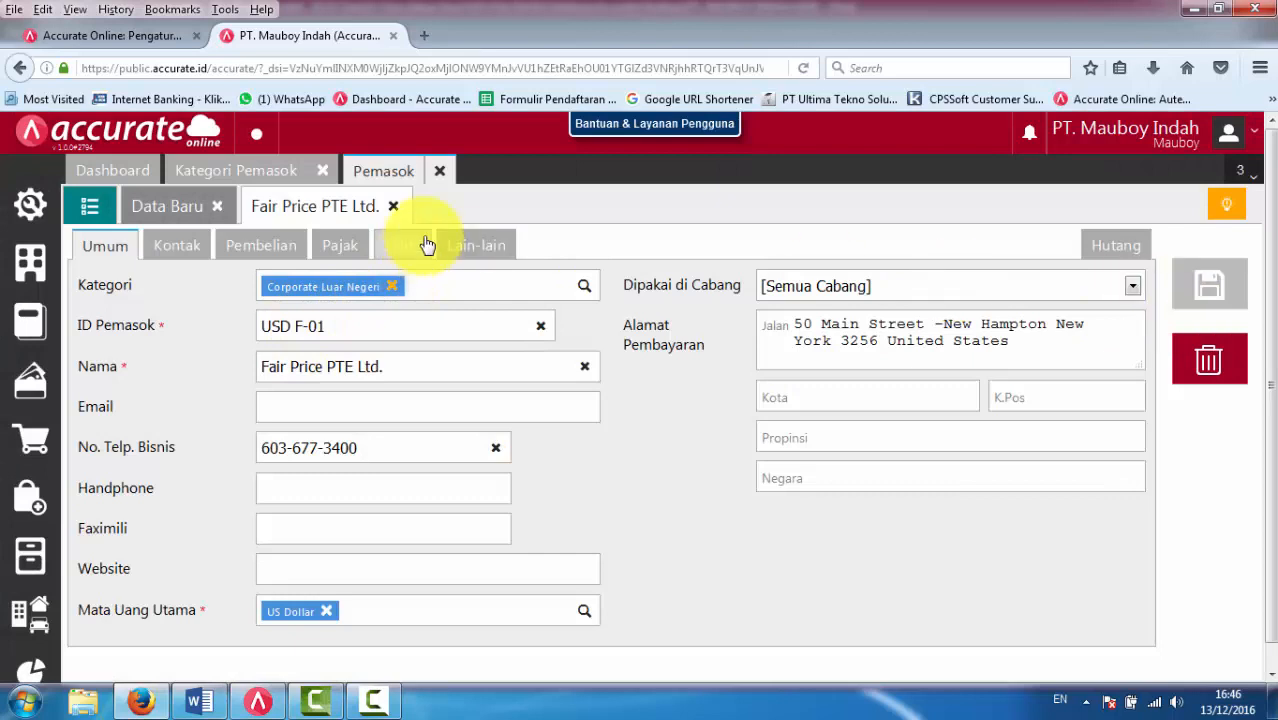
left_click(88, 206)
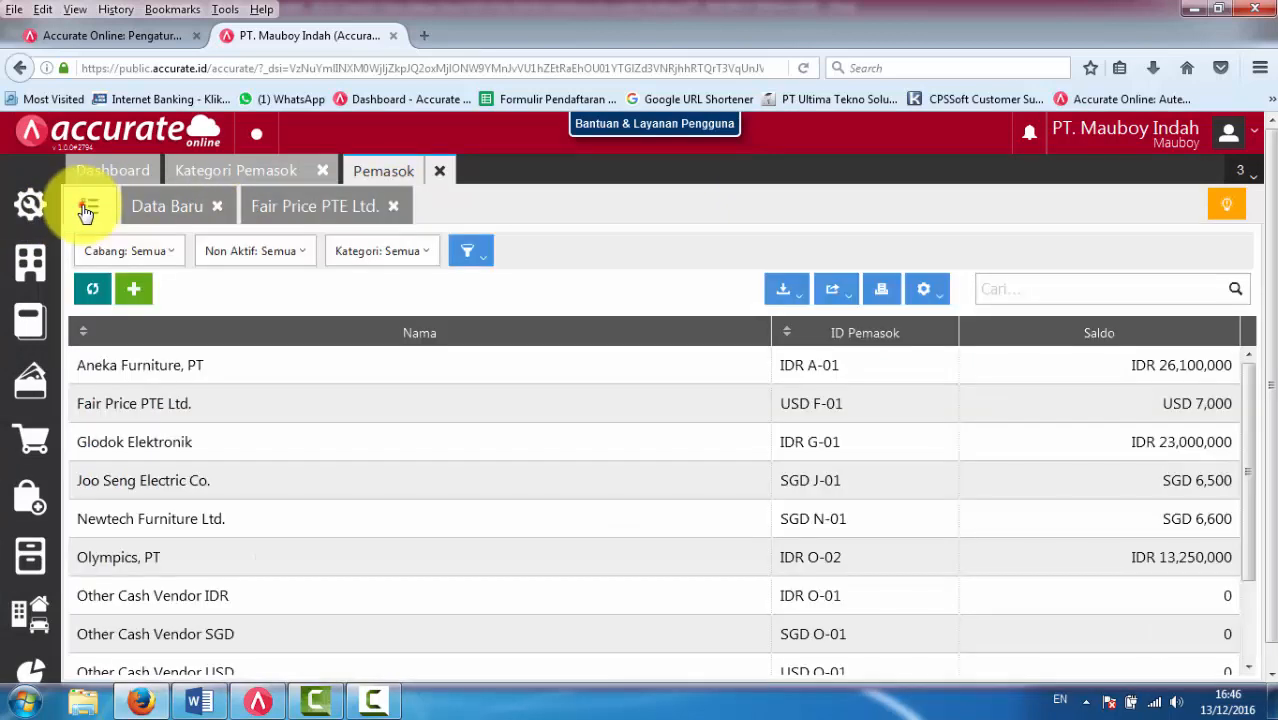
left_click(370, 210)
left_click(396, 208)
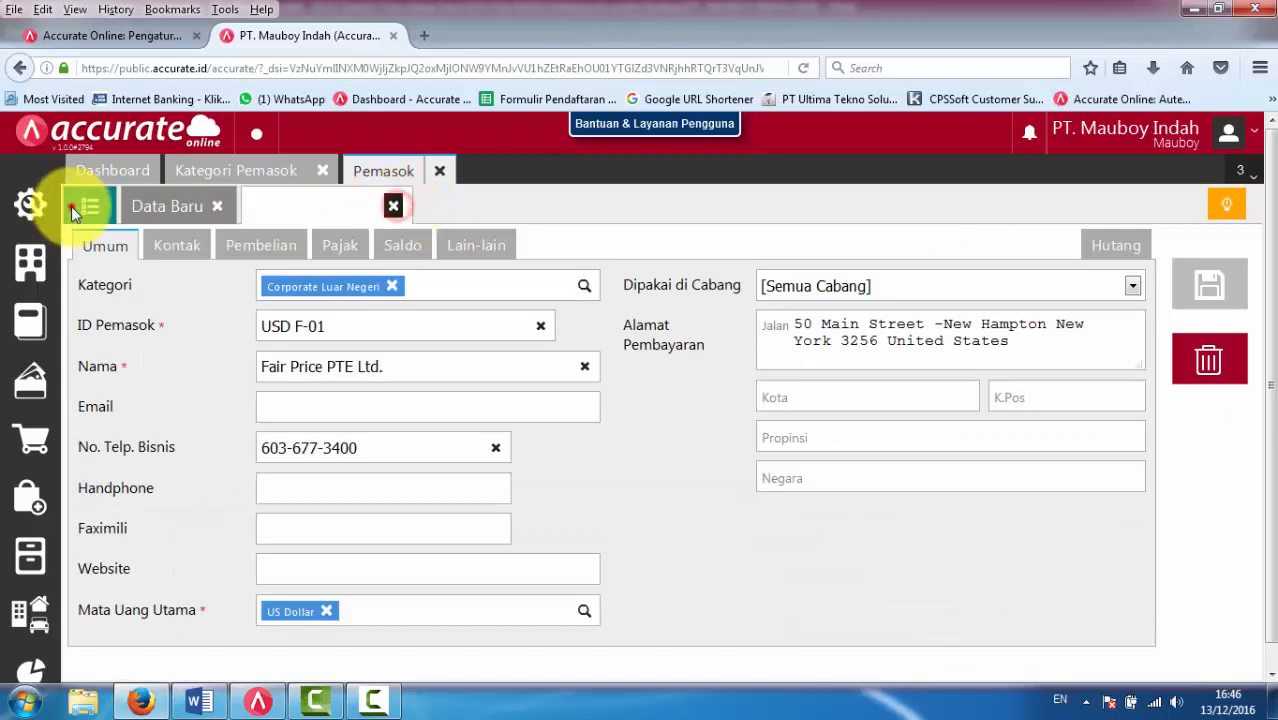
left_click(88, 206)
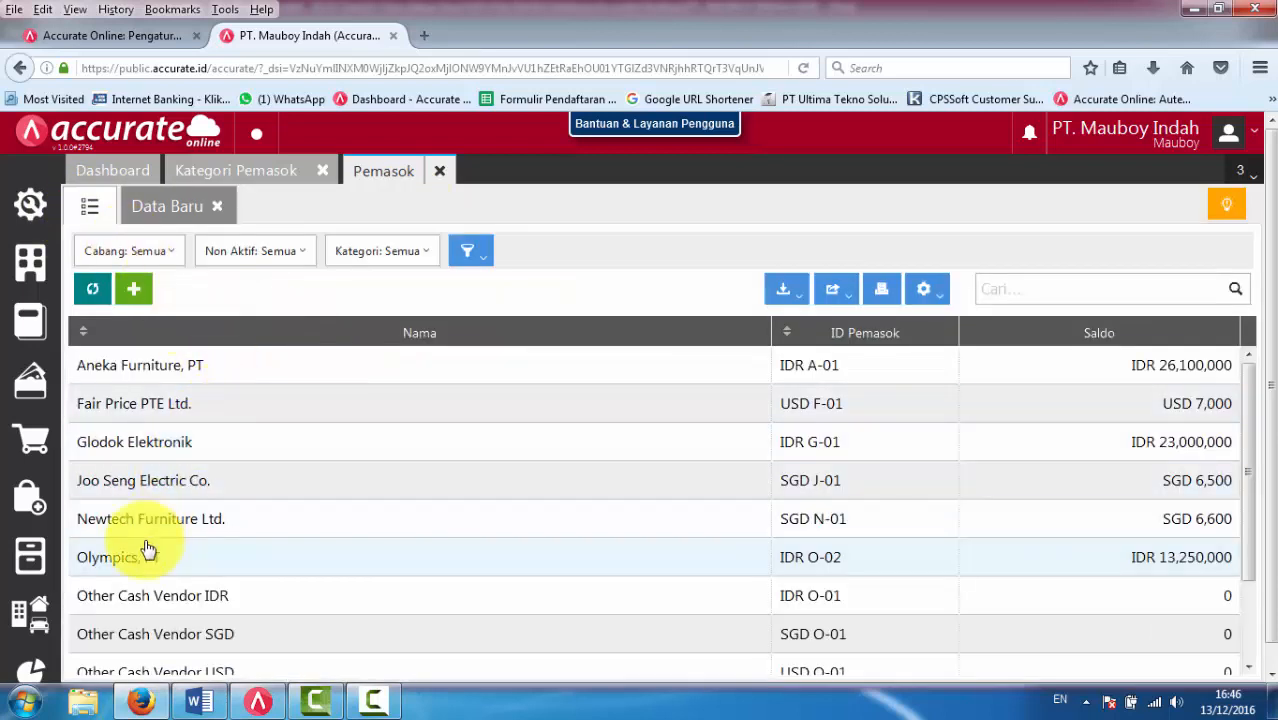
- Change the category of supplier Other Cash Vendor IDR to Umum Dalam Negeri, save it and return to the supplier list
scroll(170, 522, "down", 2)
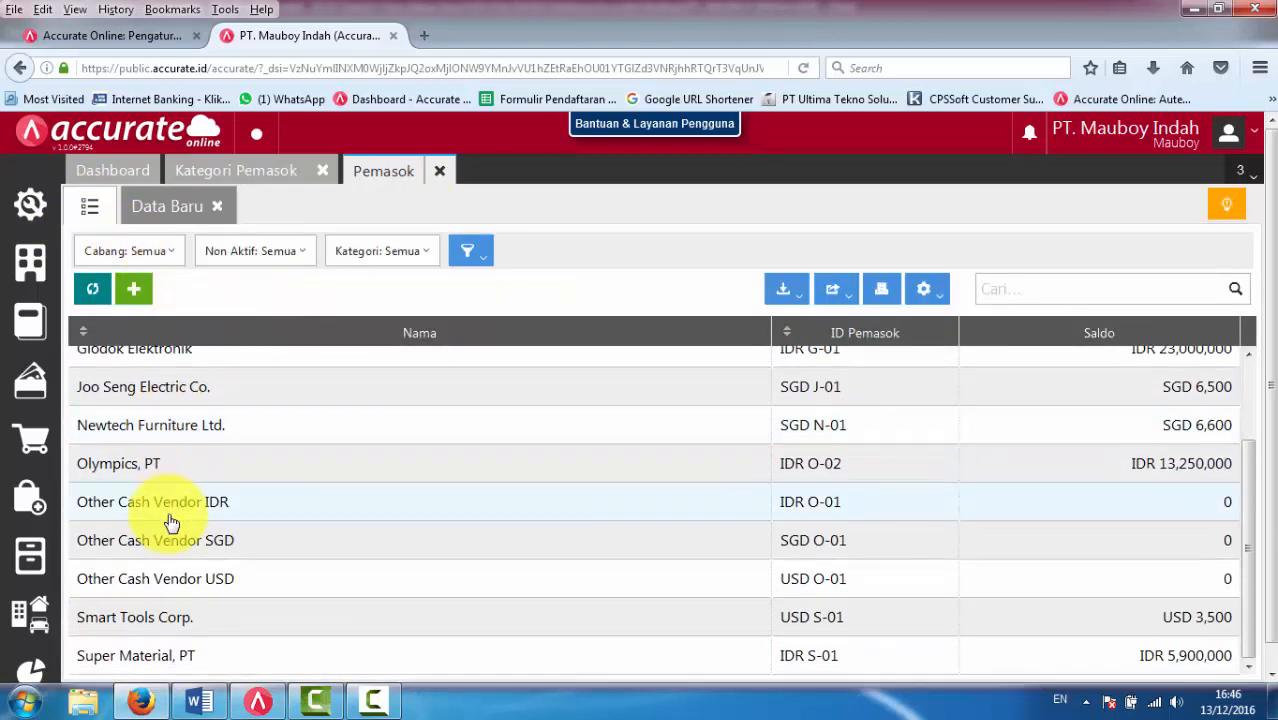
scroll(170, 522, "up", 2)
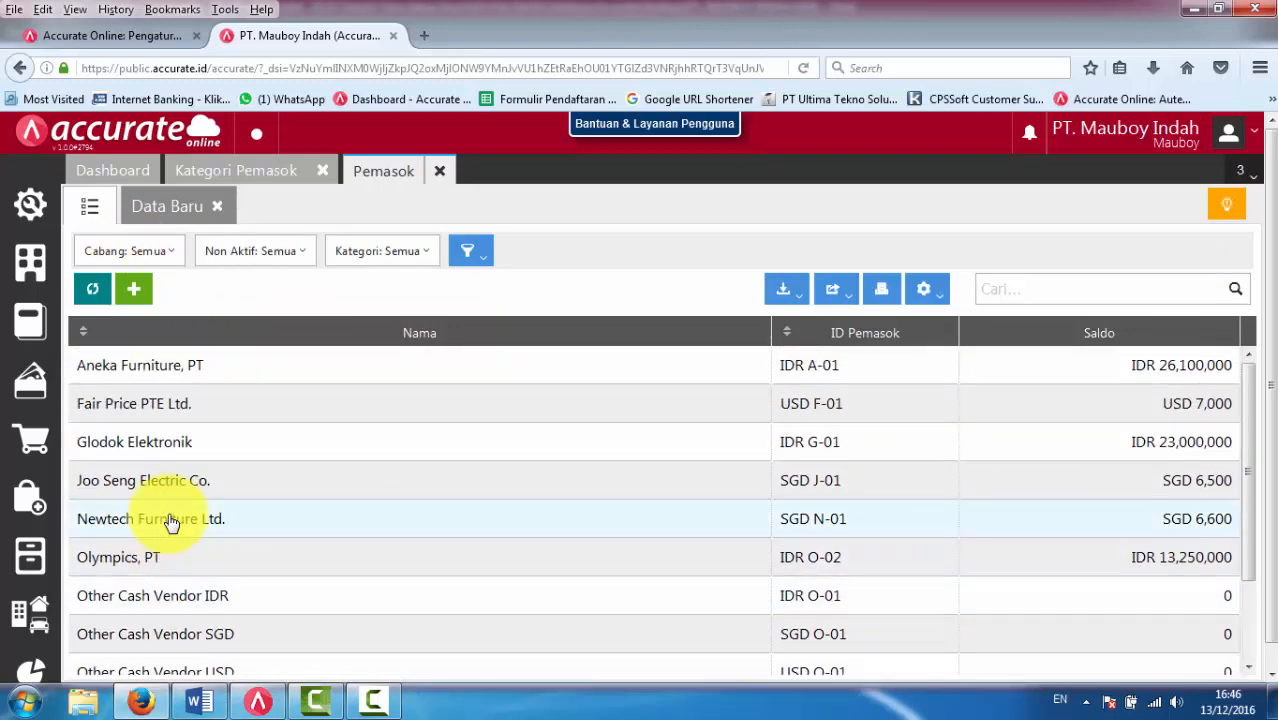
scroll(170, 522, "down", 2)
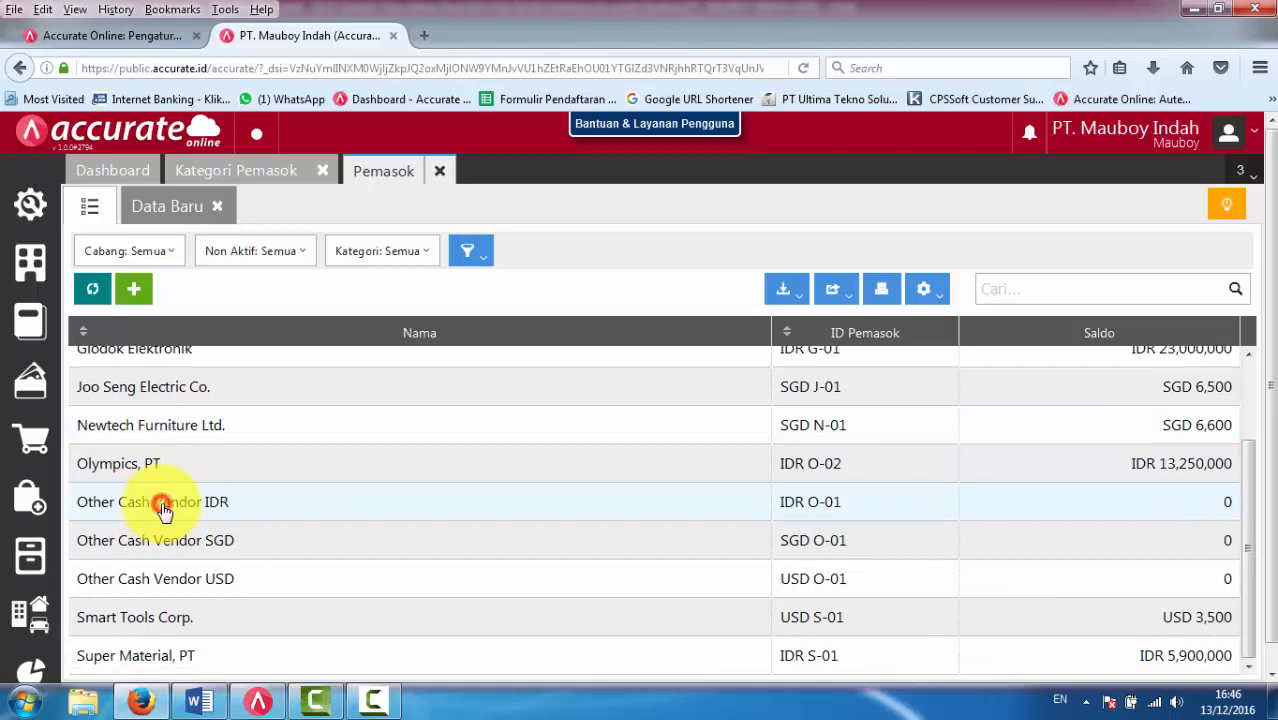
left_click(163, 510)
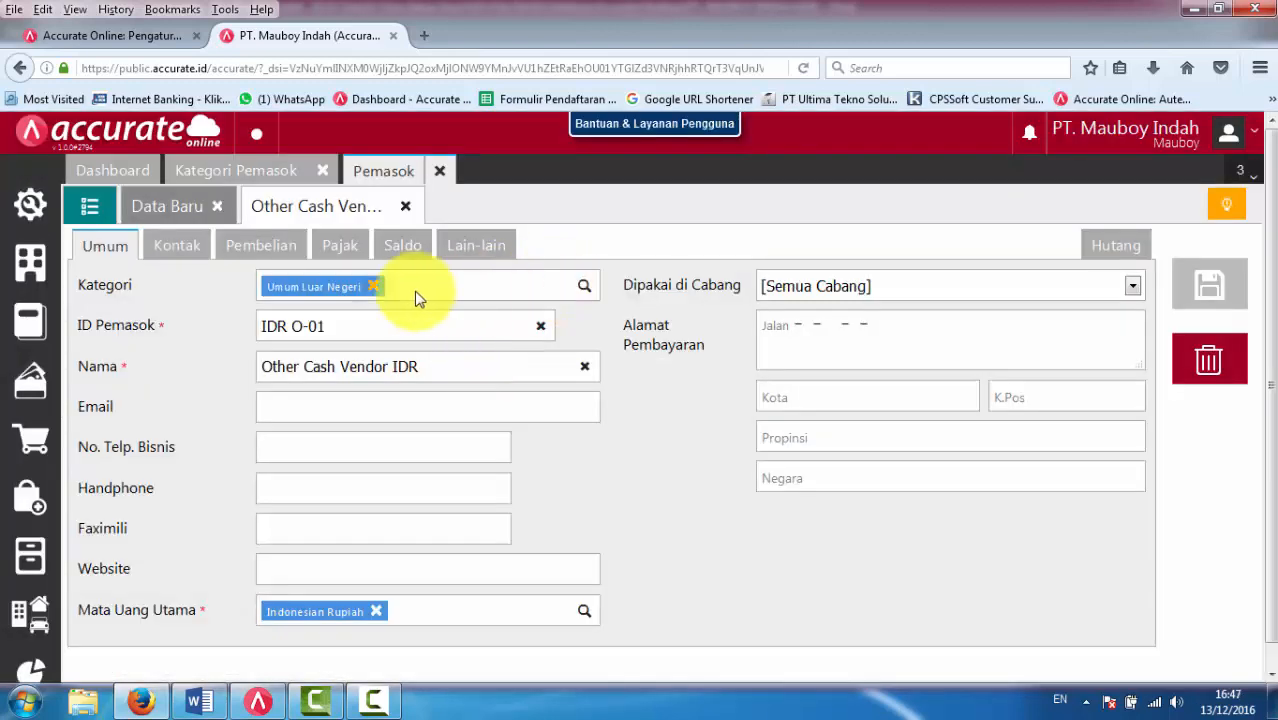
left_click(376, 288)
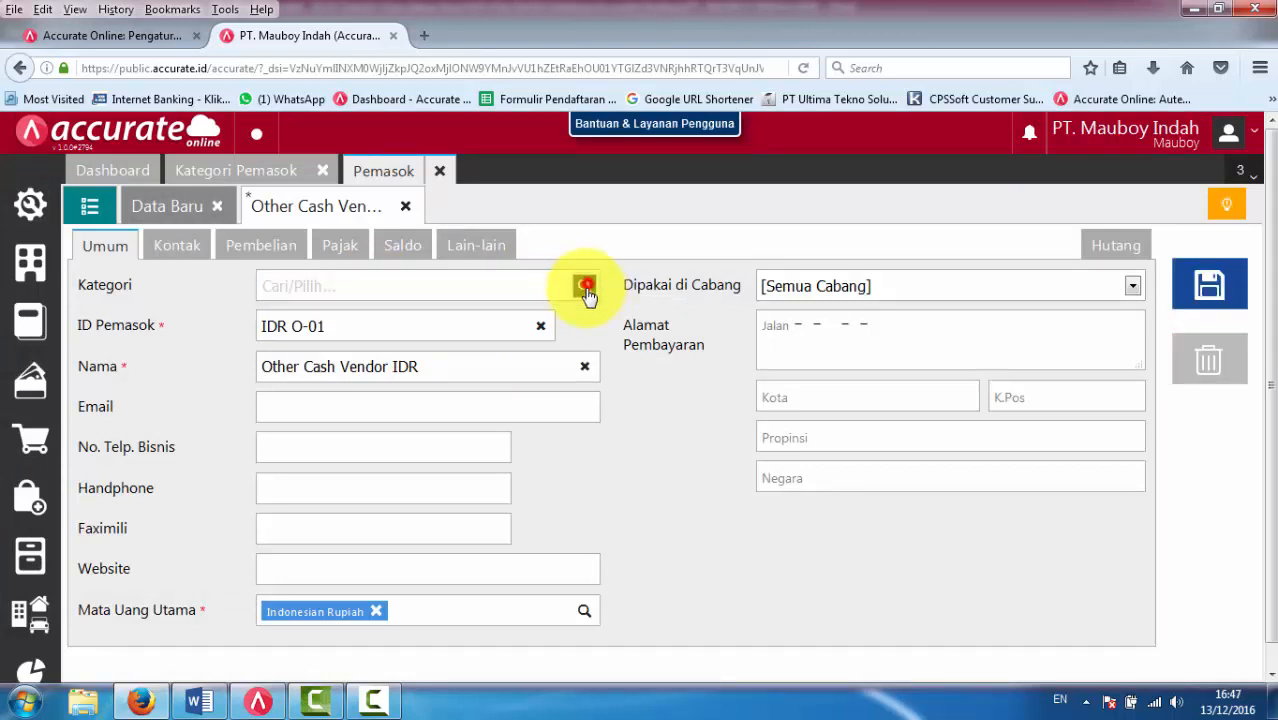
left_click(584, 286)
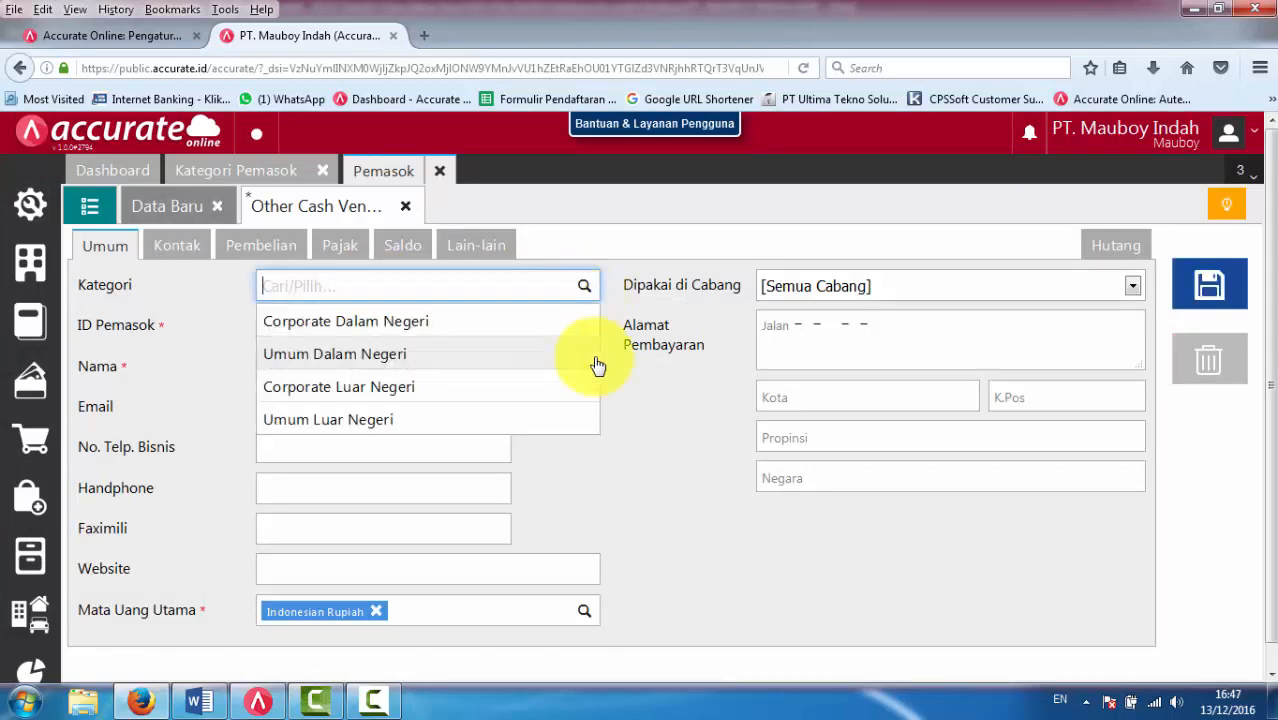
left_click(357, 357)
left_click(1209, 285)
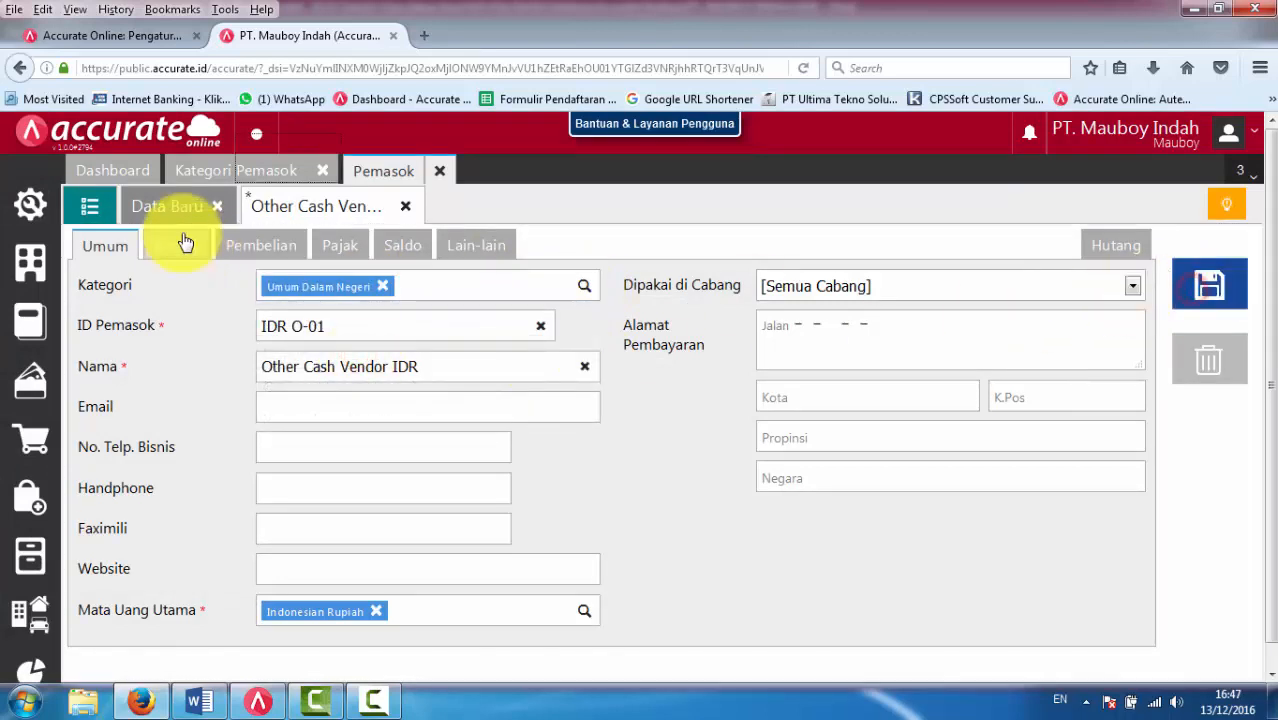
left_click(92, 206)
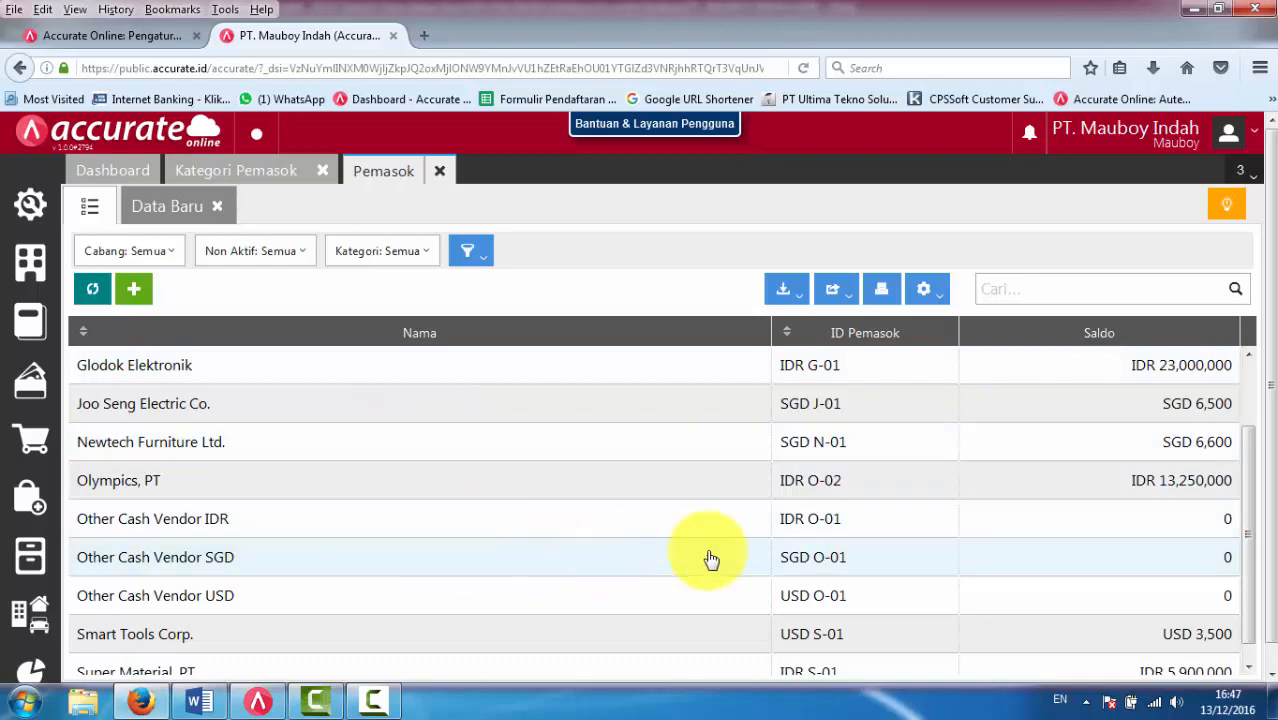
scroll(676, 534, "down", 1)
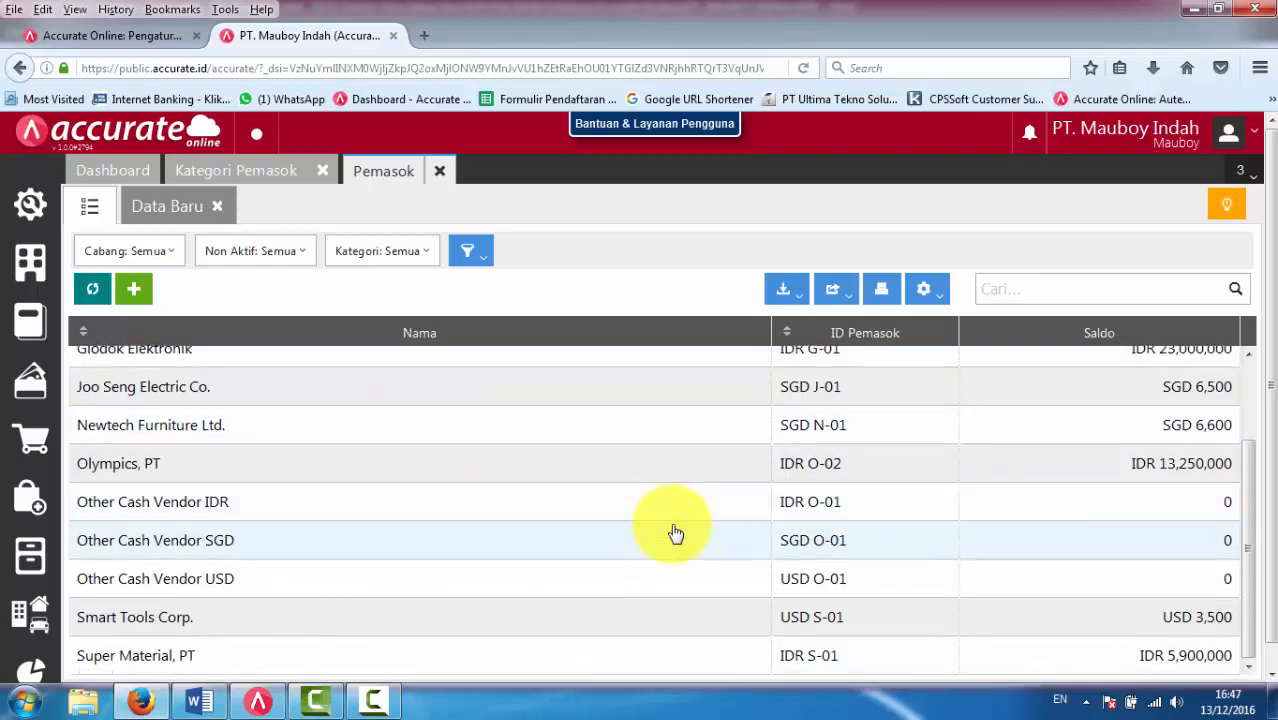